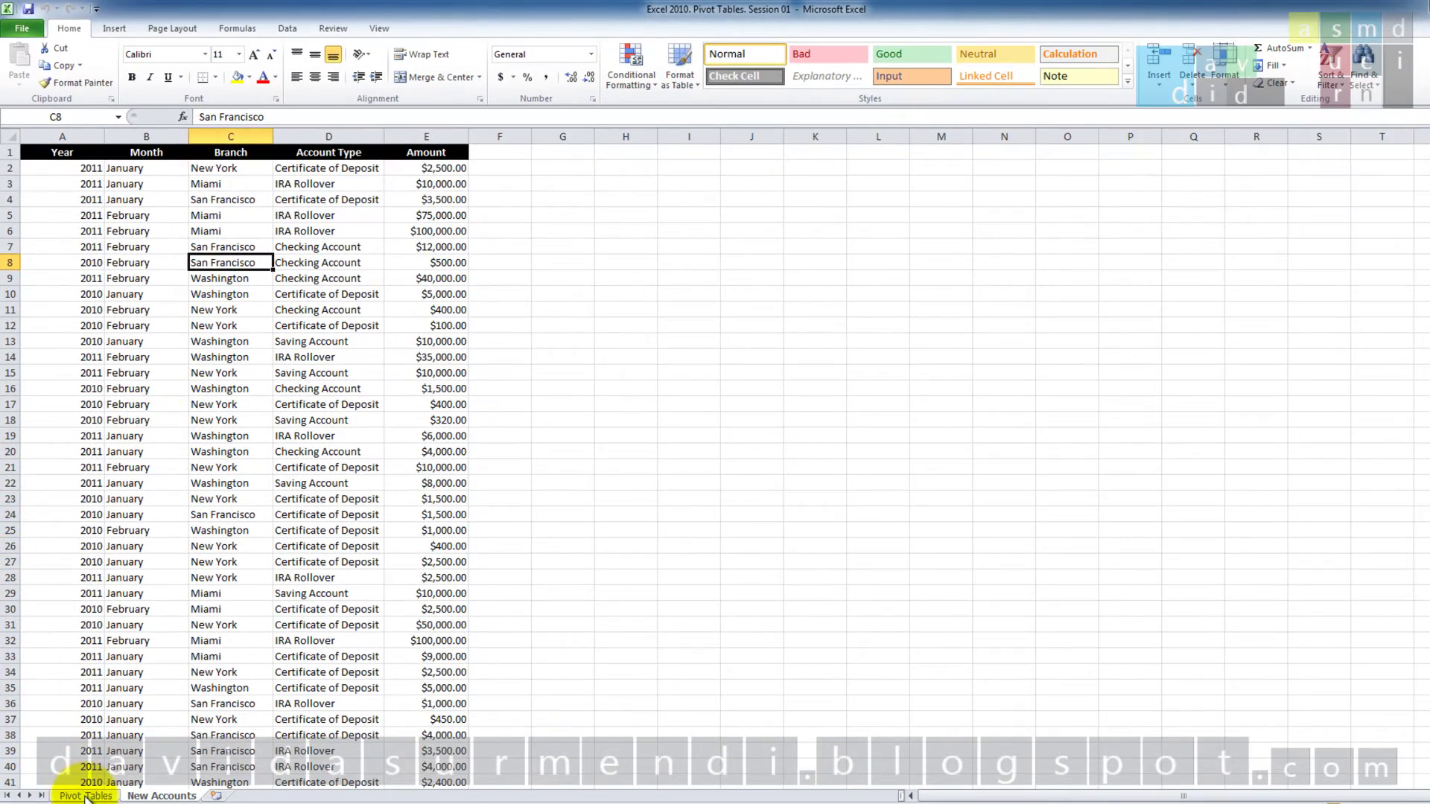
- Review the finished example PivotTables, then return to New Accounts with a data cell active and the Insert ribbon showing
click(86, 796)
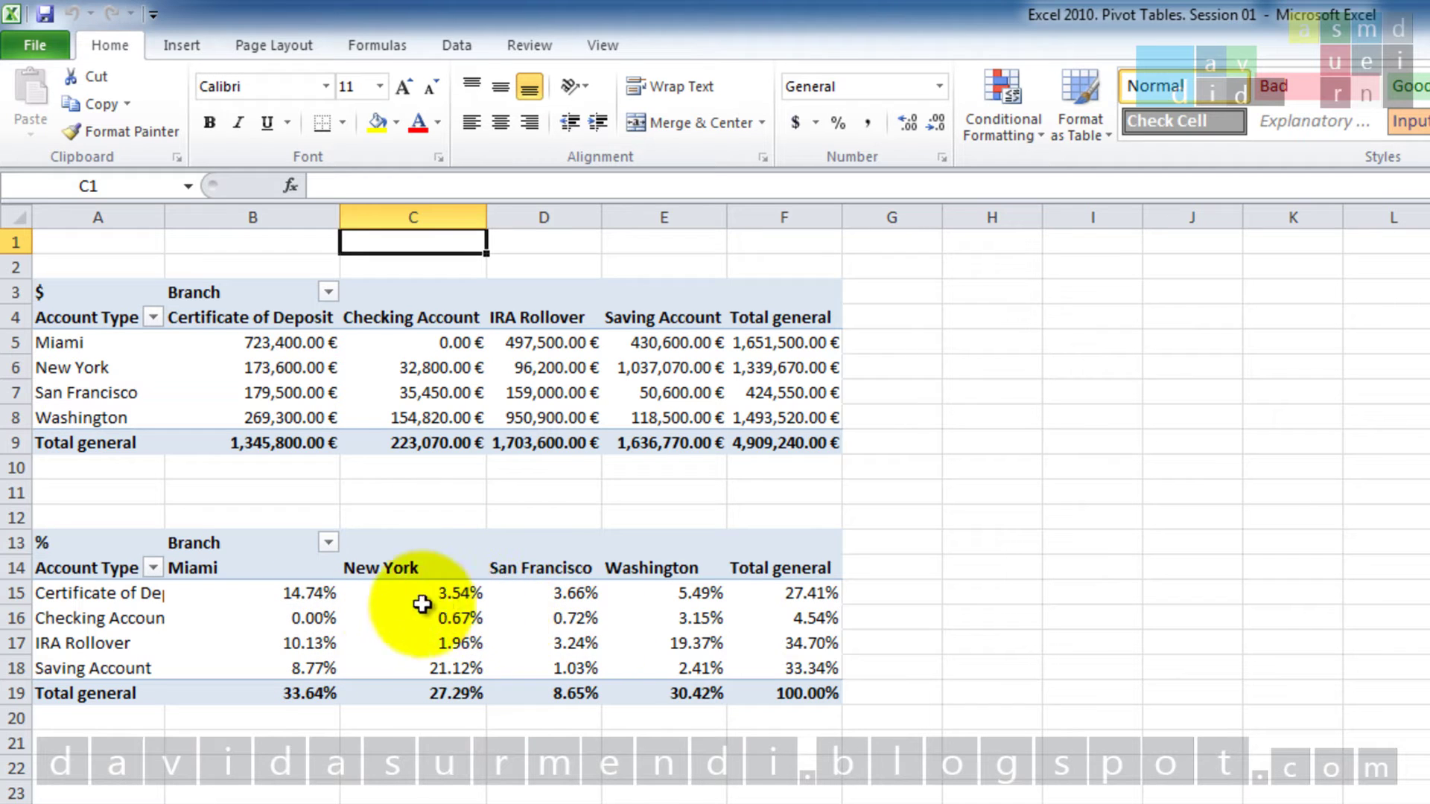
mouse_move(481, 346)
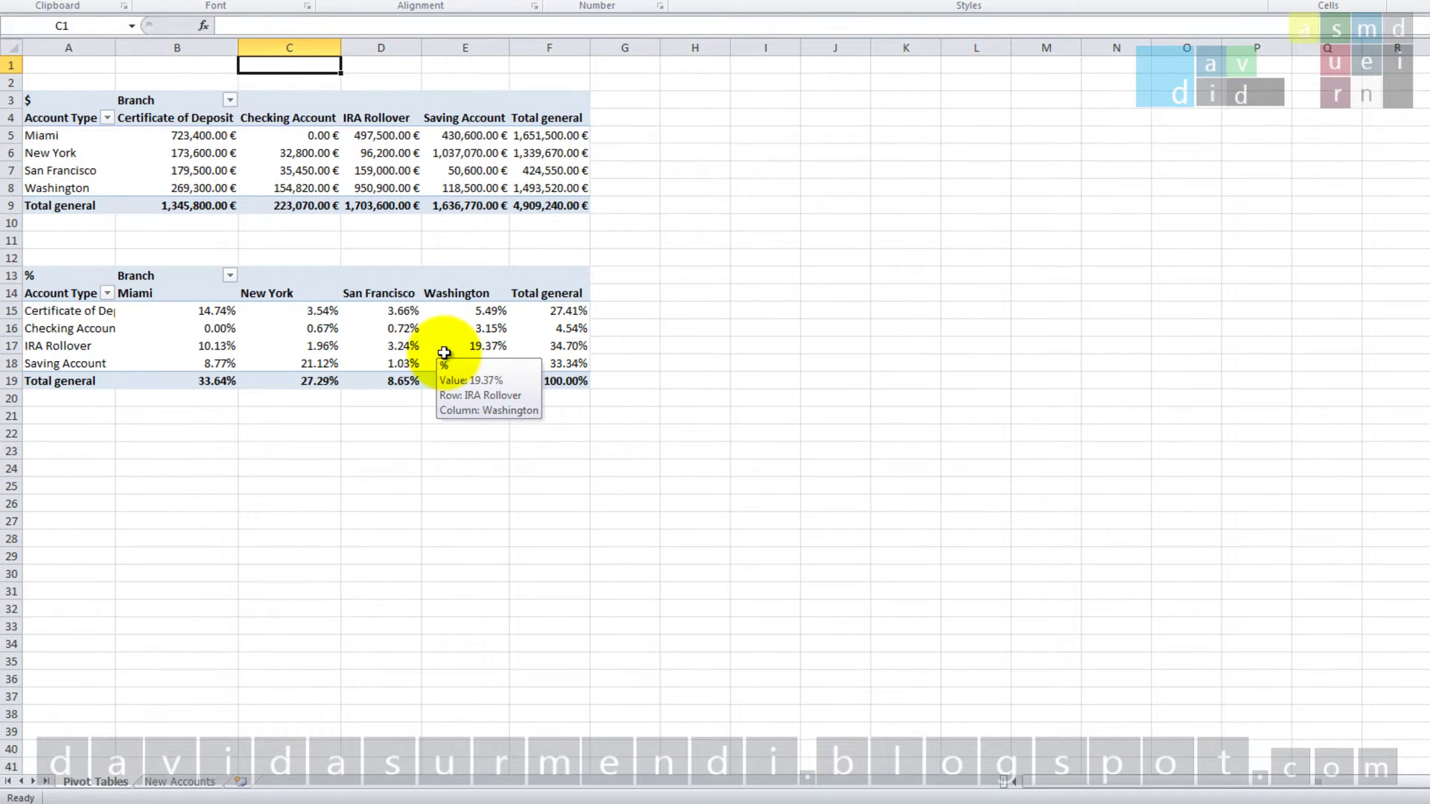
click(200, 781)
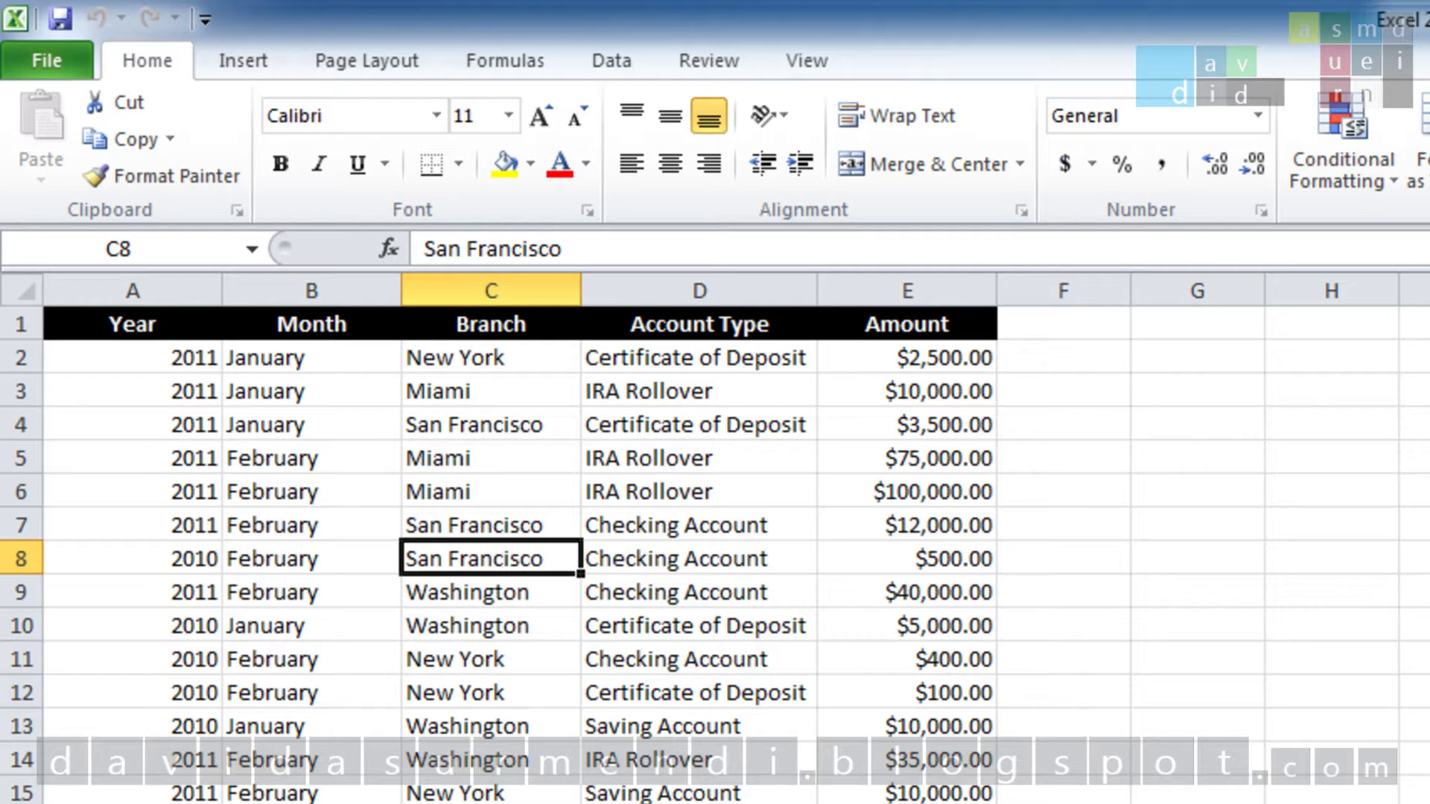
double_click(180, 359)
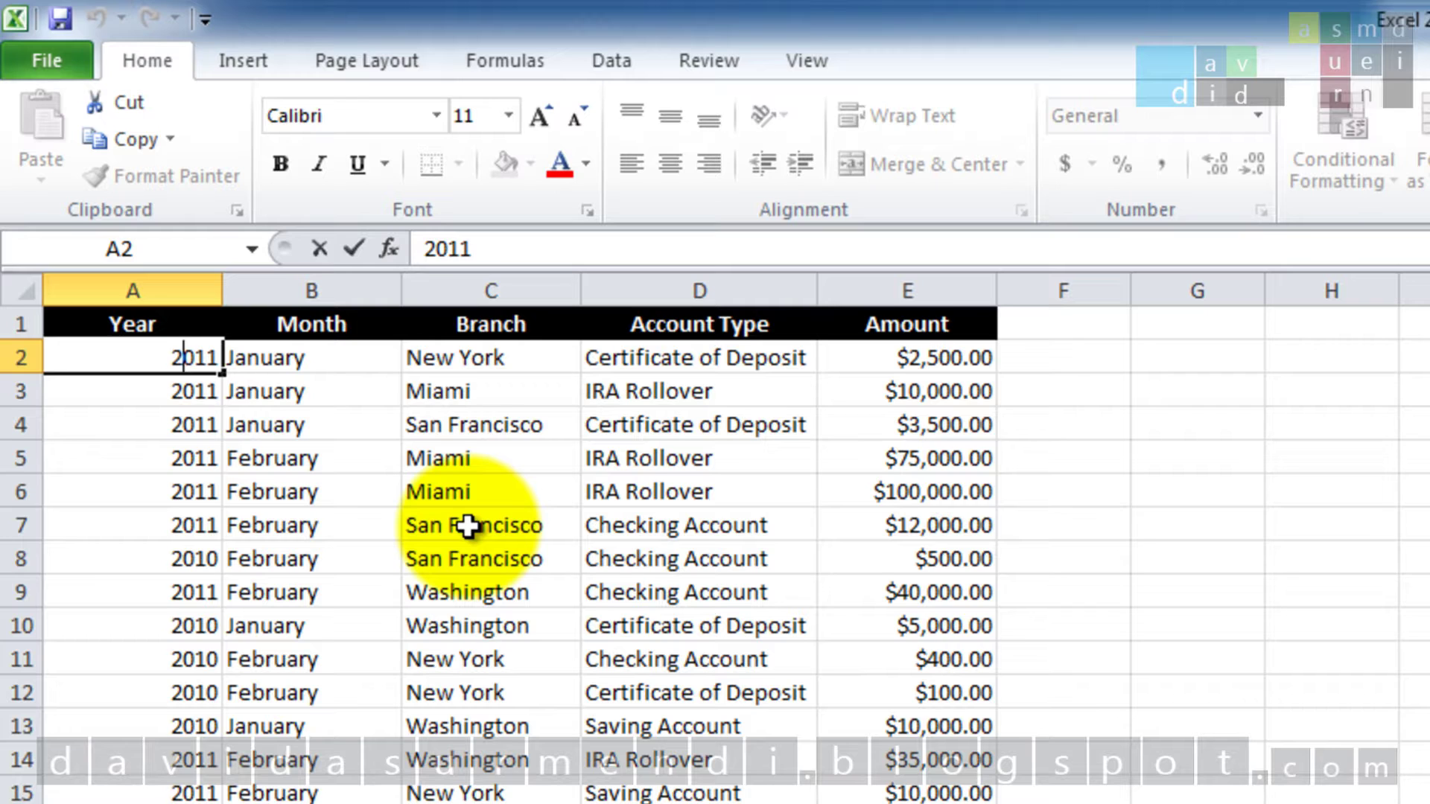
key(Escape)
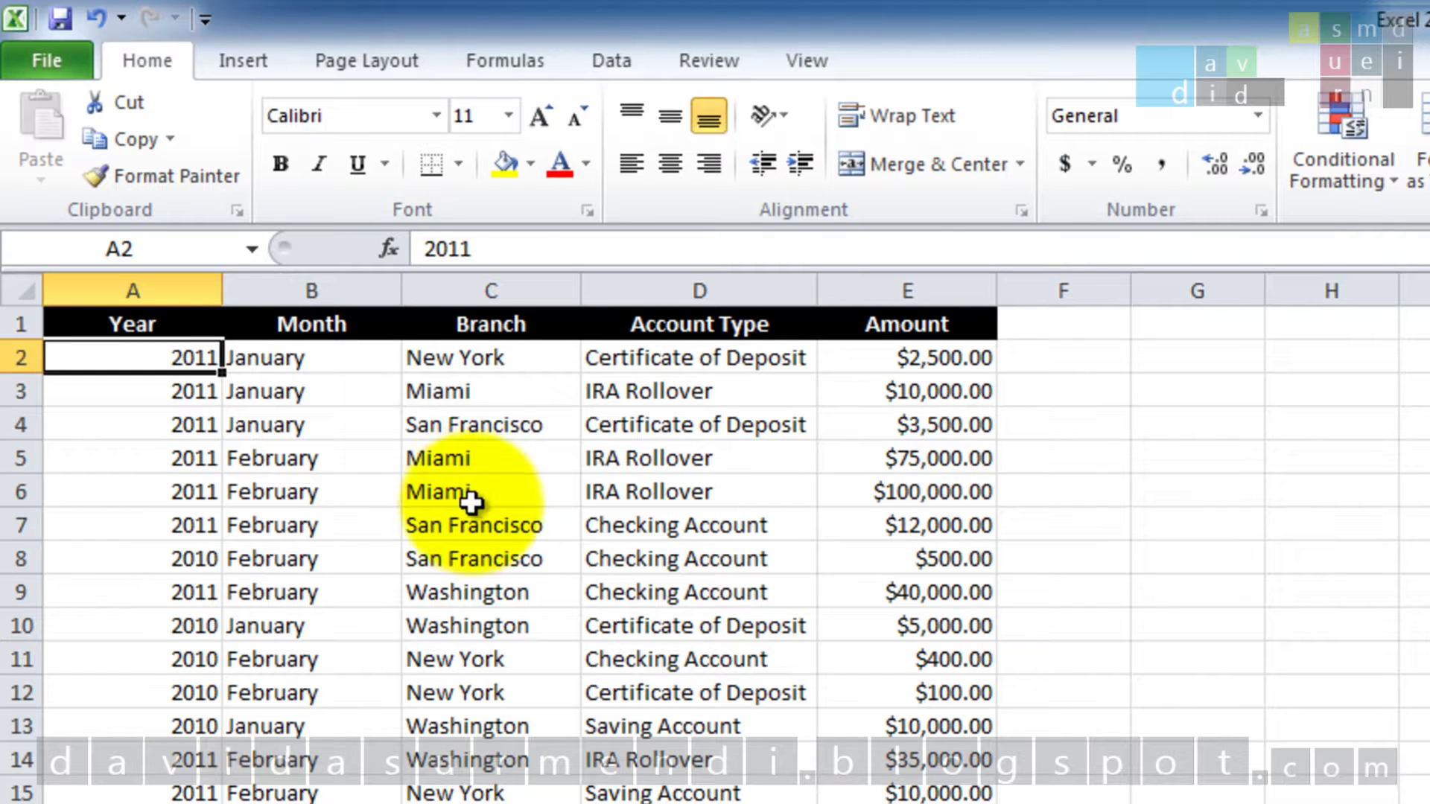
click(261, 65)
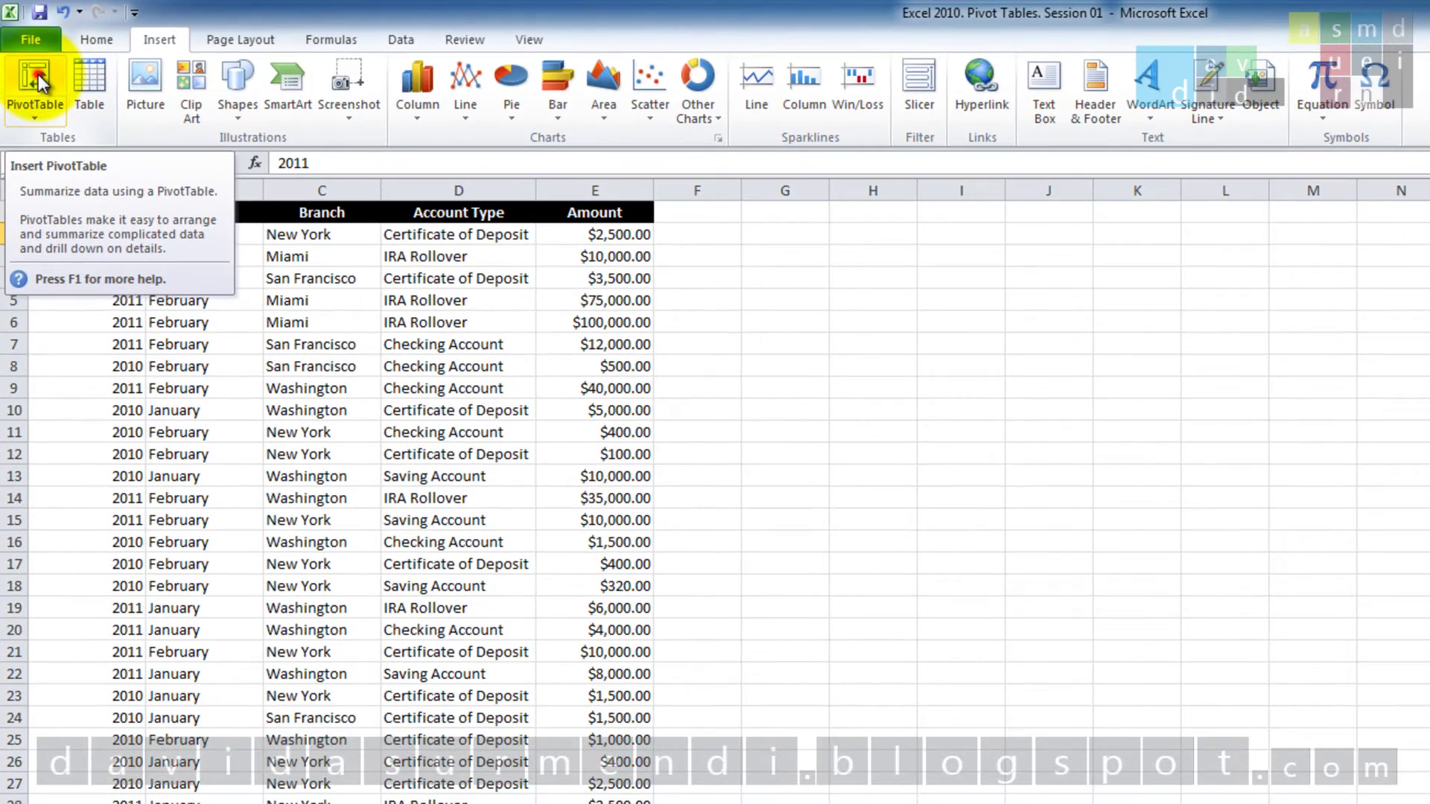
- Start a PivotTable from range A1:E239 and drag the Create PivotTable dialog aside to keep the data visible
click(38, 75)
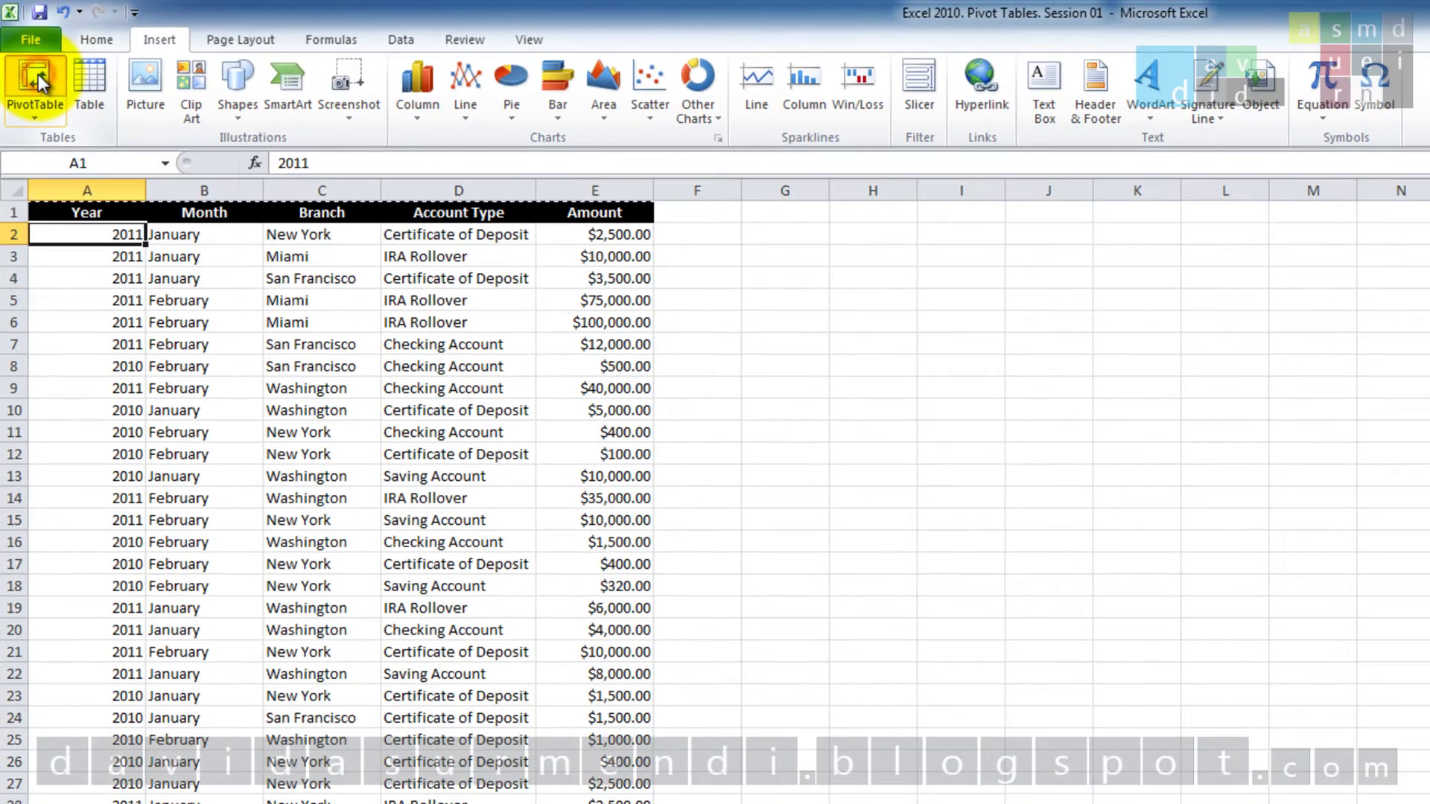
drag(722, 245, 824, 293)
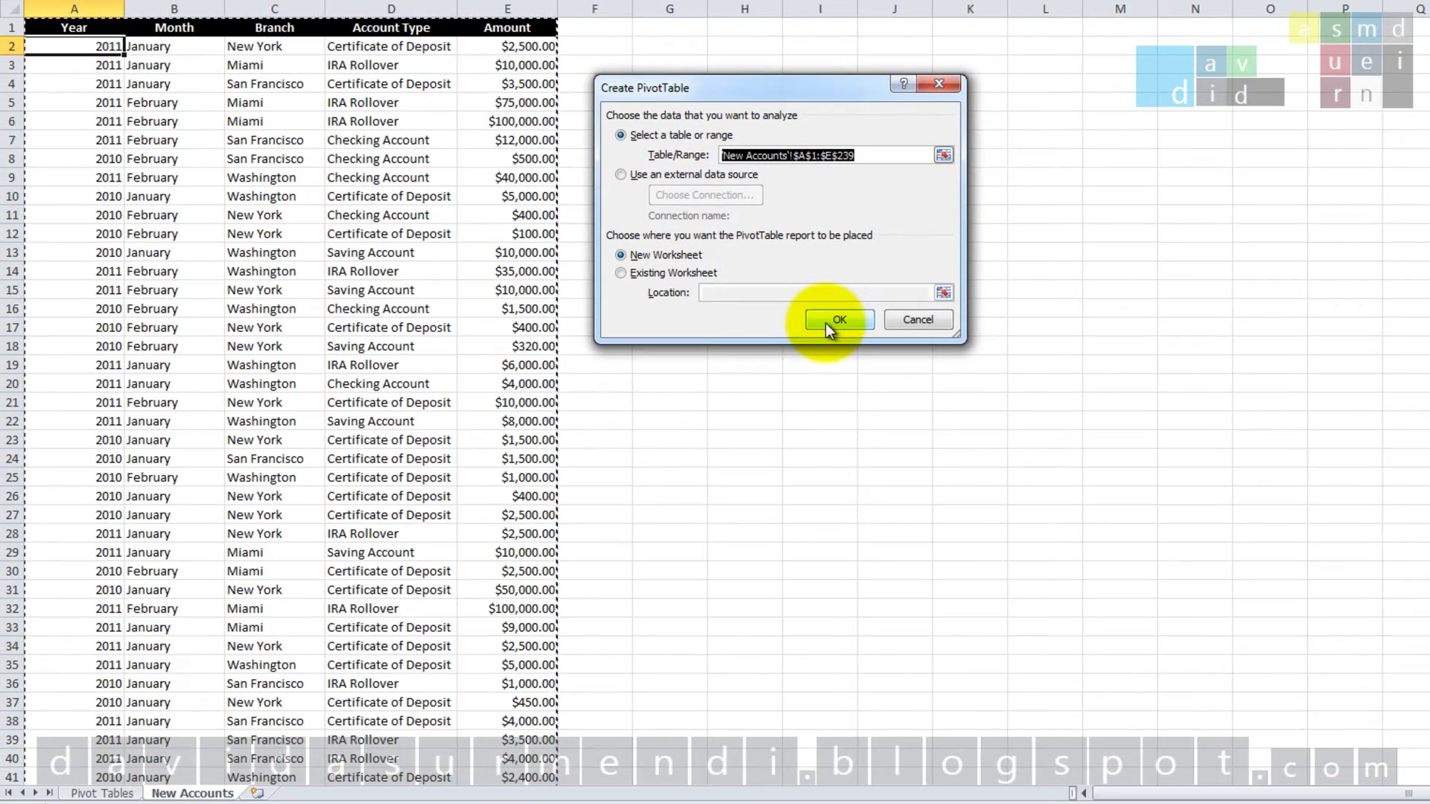
- Create empty PivotTable1 on a new Sheet1, widen the Field List pane, then click outside the pivot
click(827, 325)
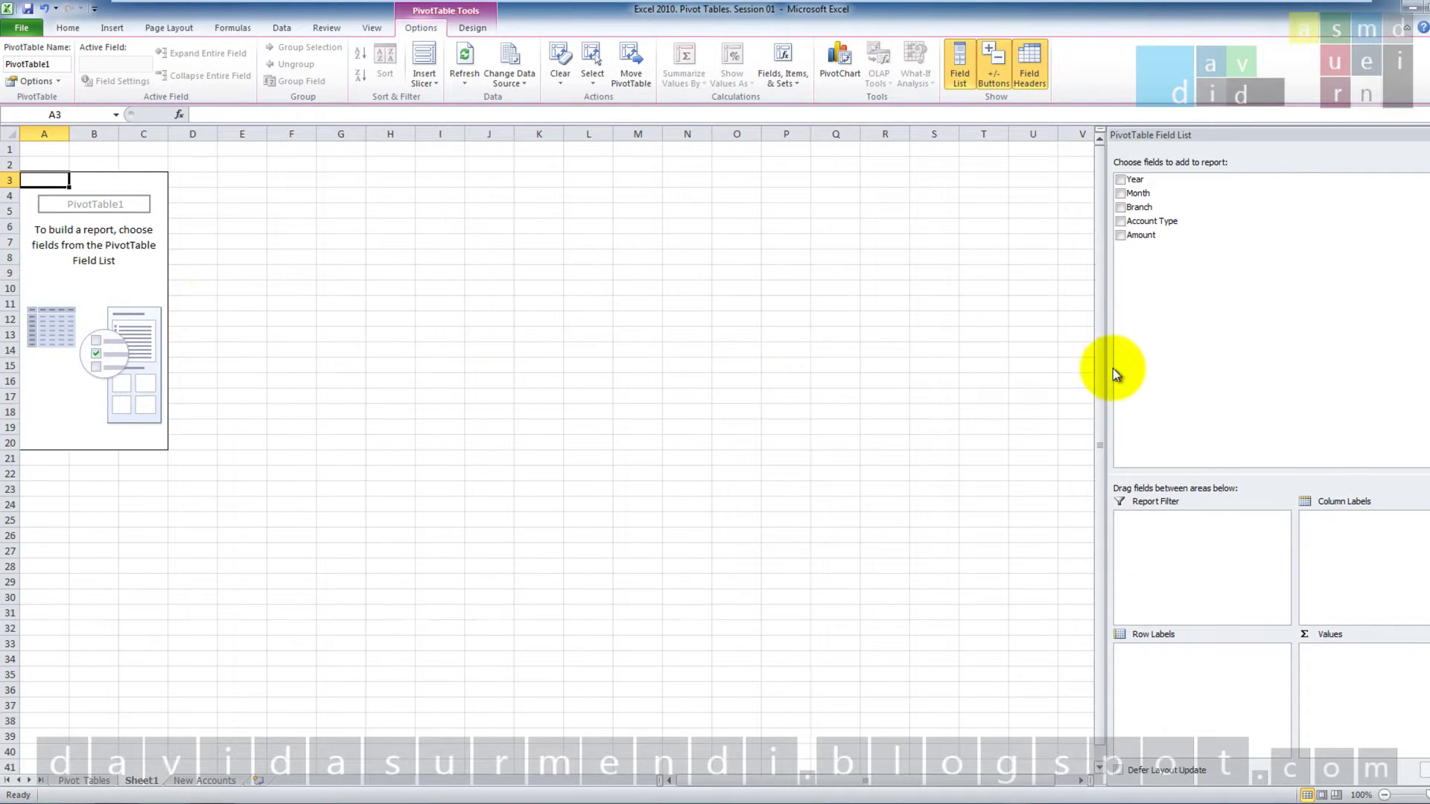
drag(1107, 327, 680, 344)
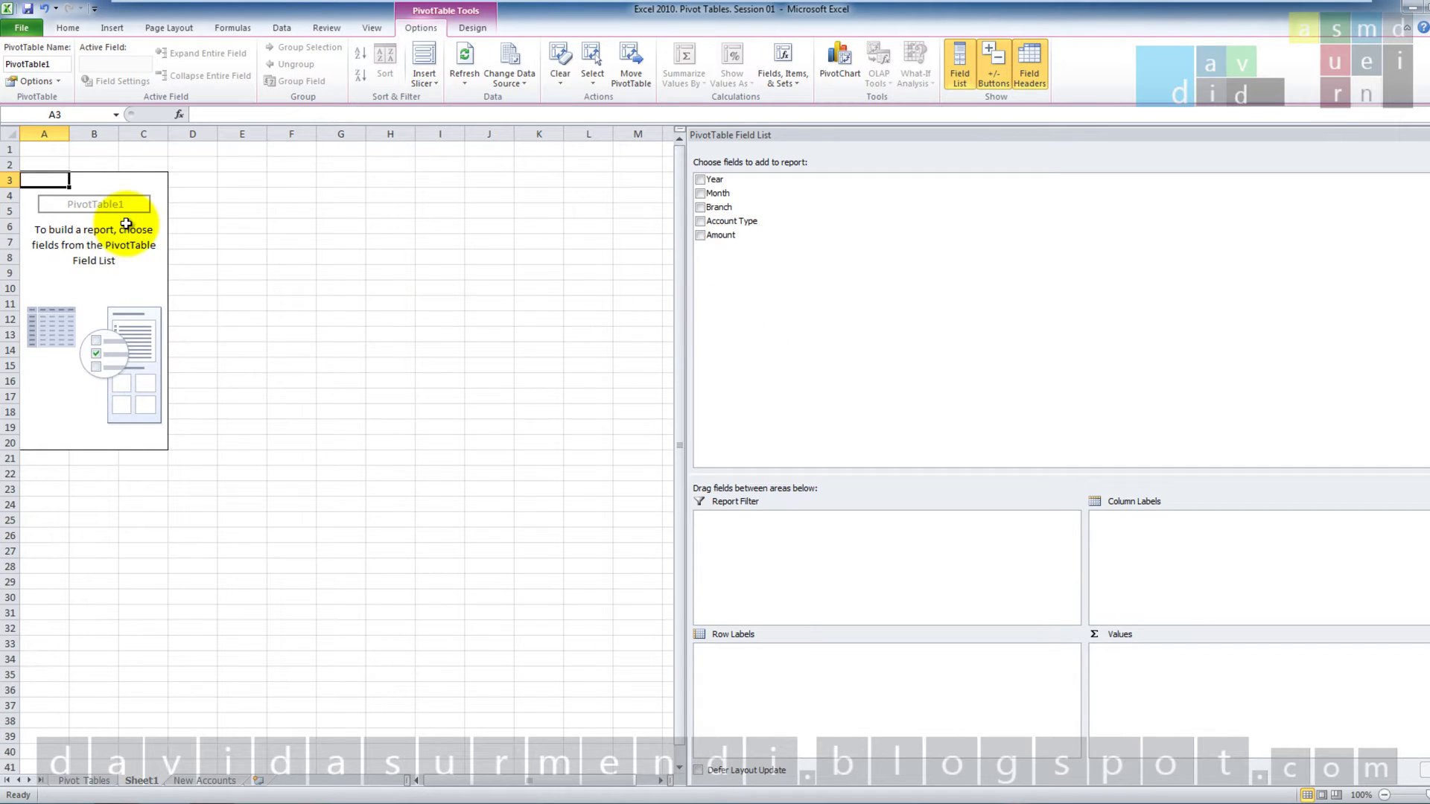
click(263, 302)
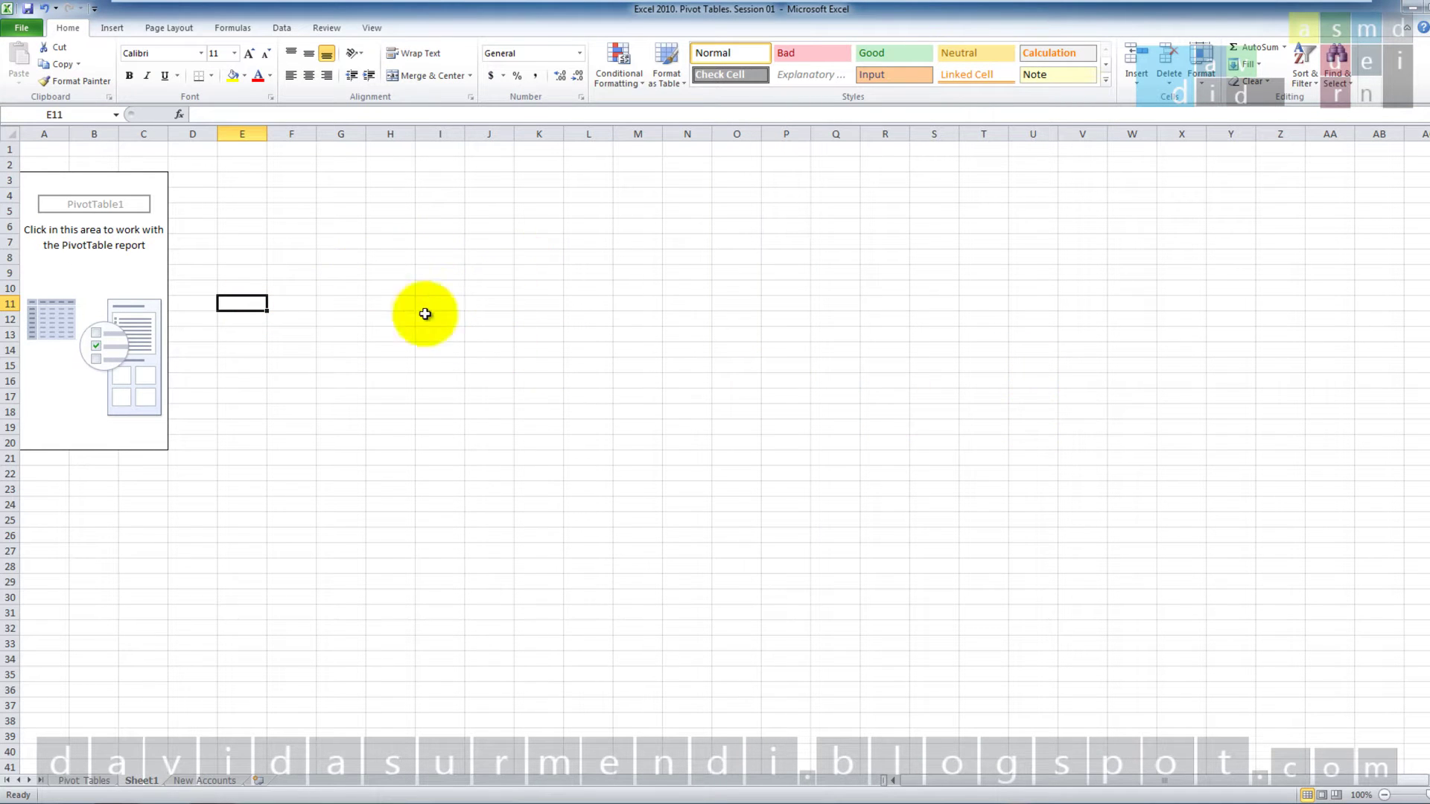
- Reopen the closed PivotTable Field List using Show Field List from the pivot's shortcut menu
click(116, 280)
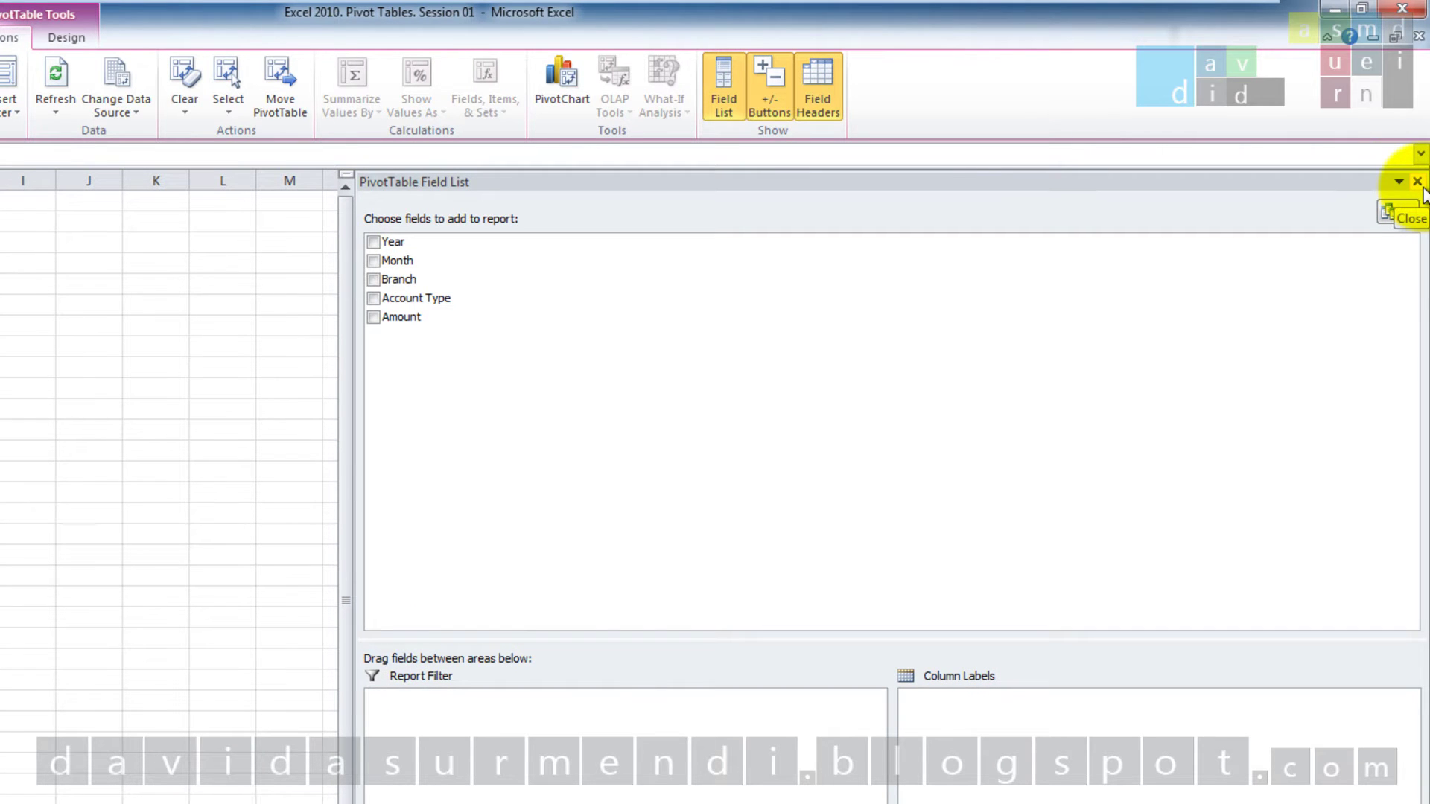
click(1419, 182)
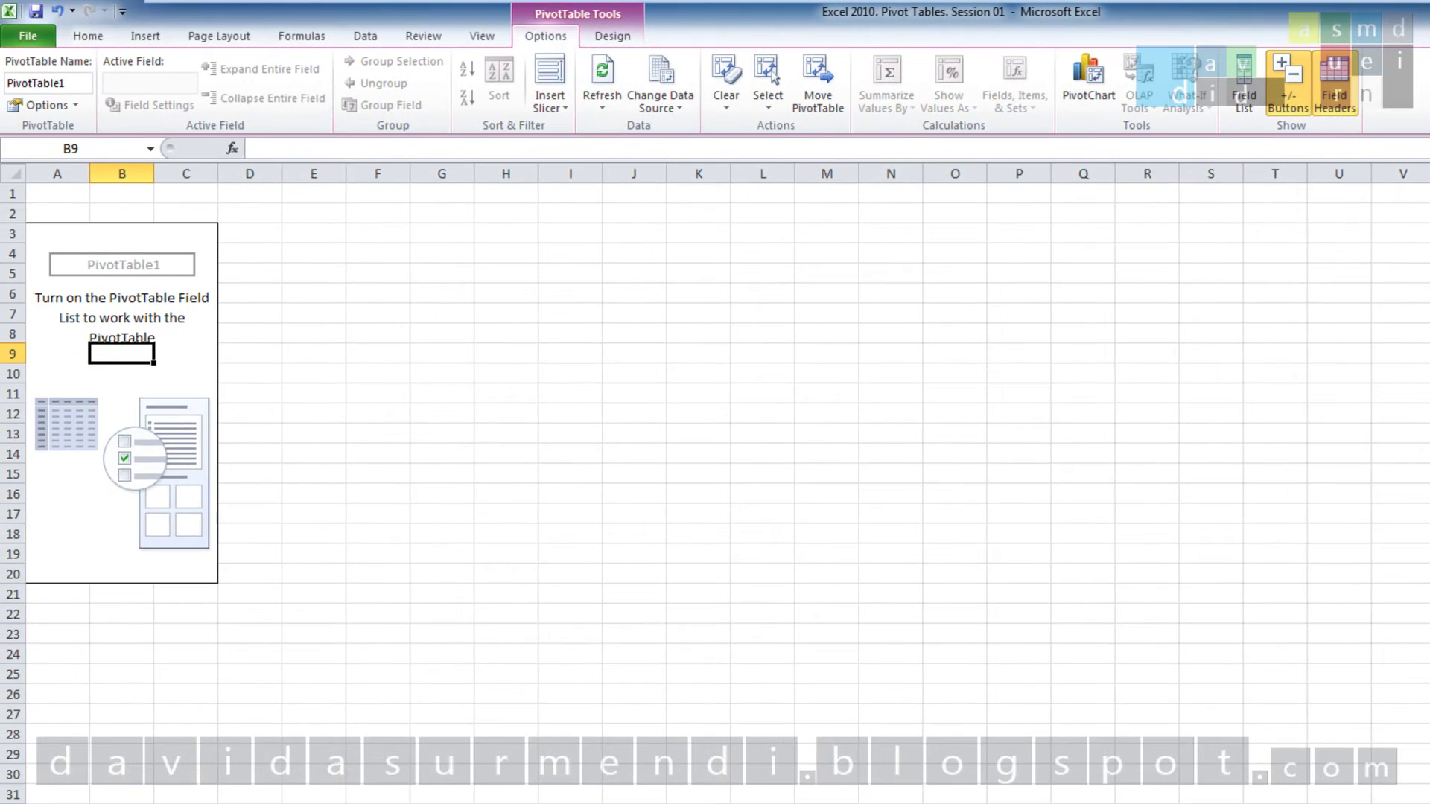
right_click(96, 316)
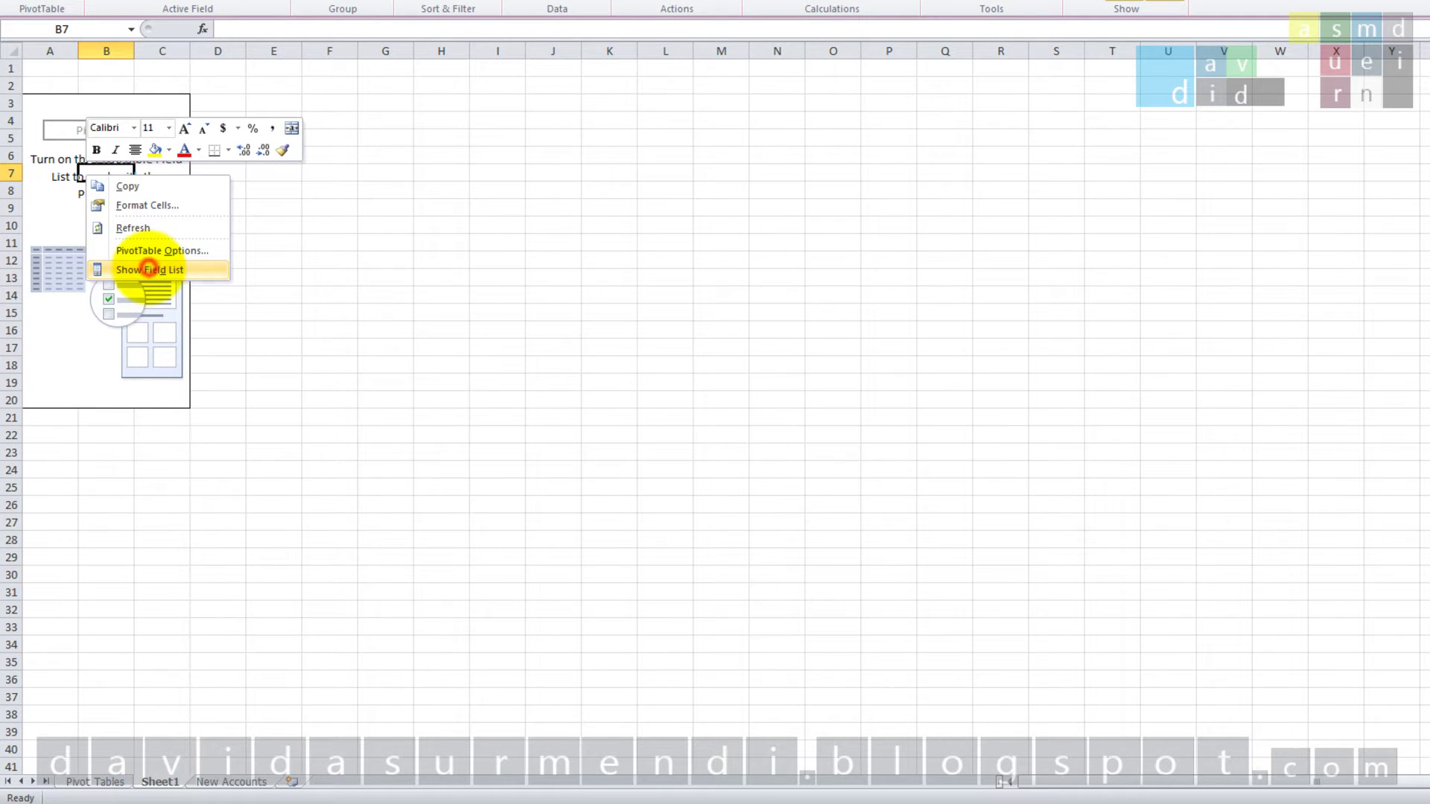
click(149, 270)
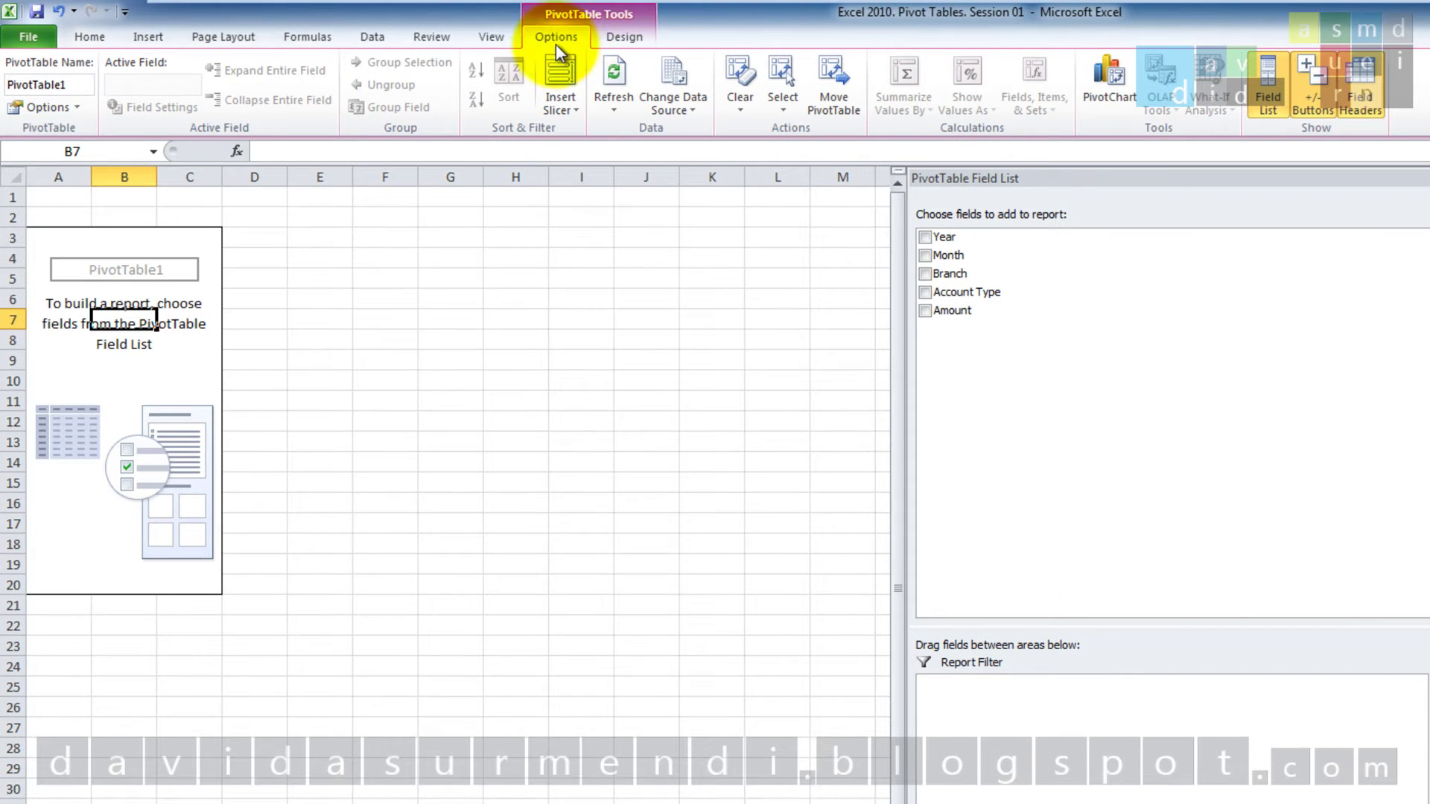
click(1270, 88)
click(1270, 83)
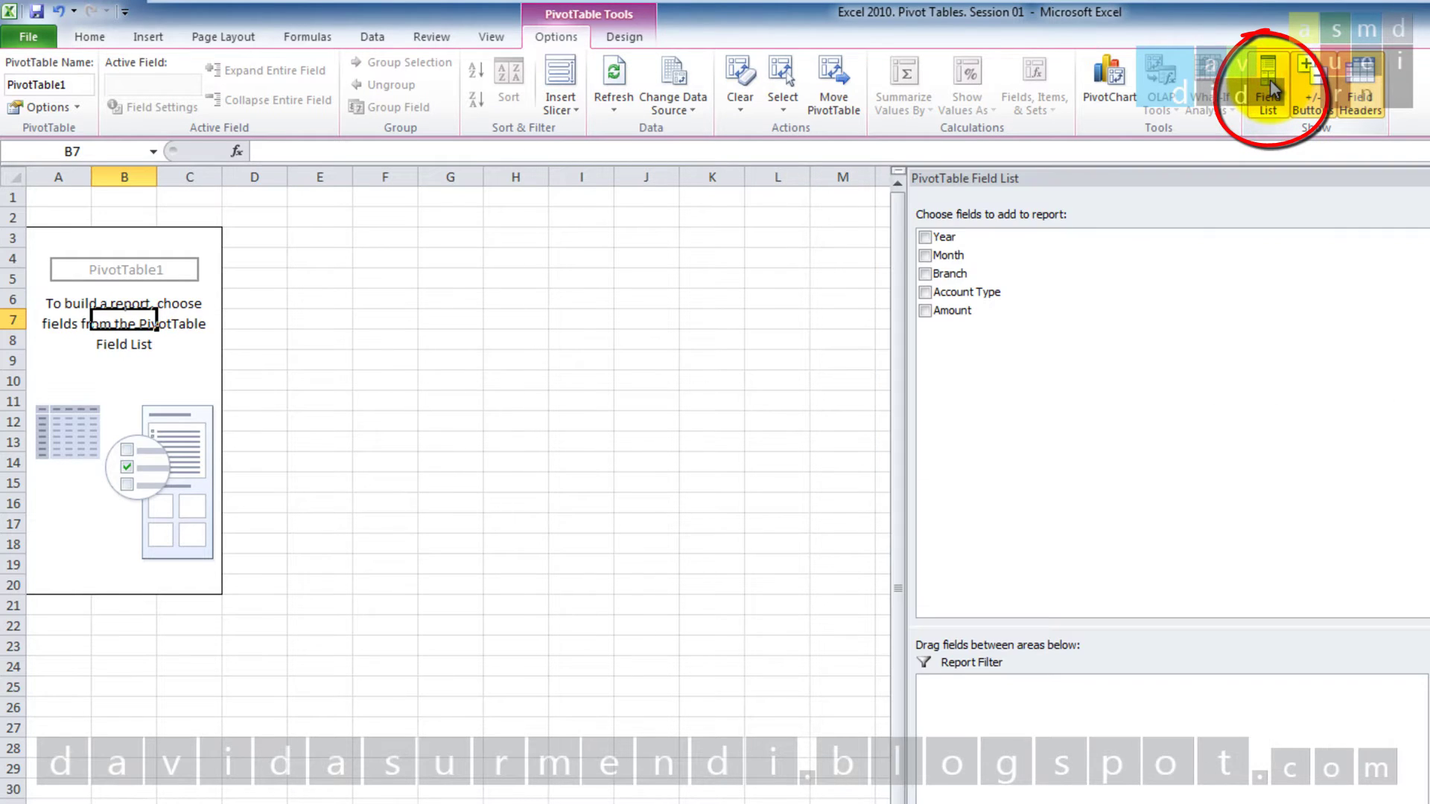
click(1272, 88)
click(1271, 88)
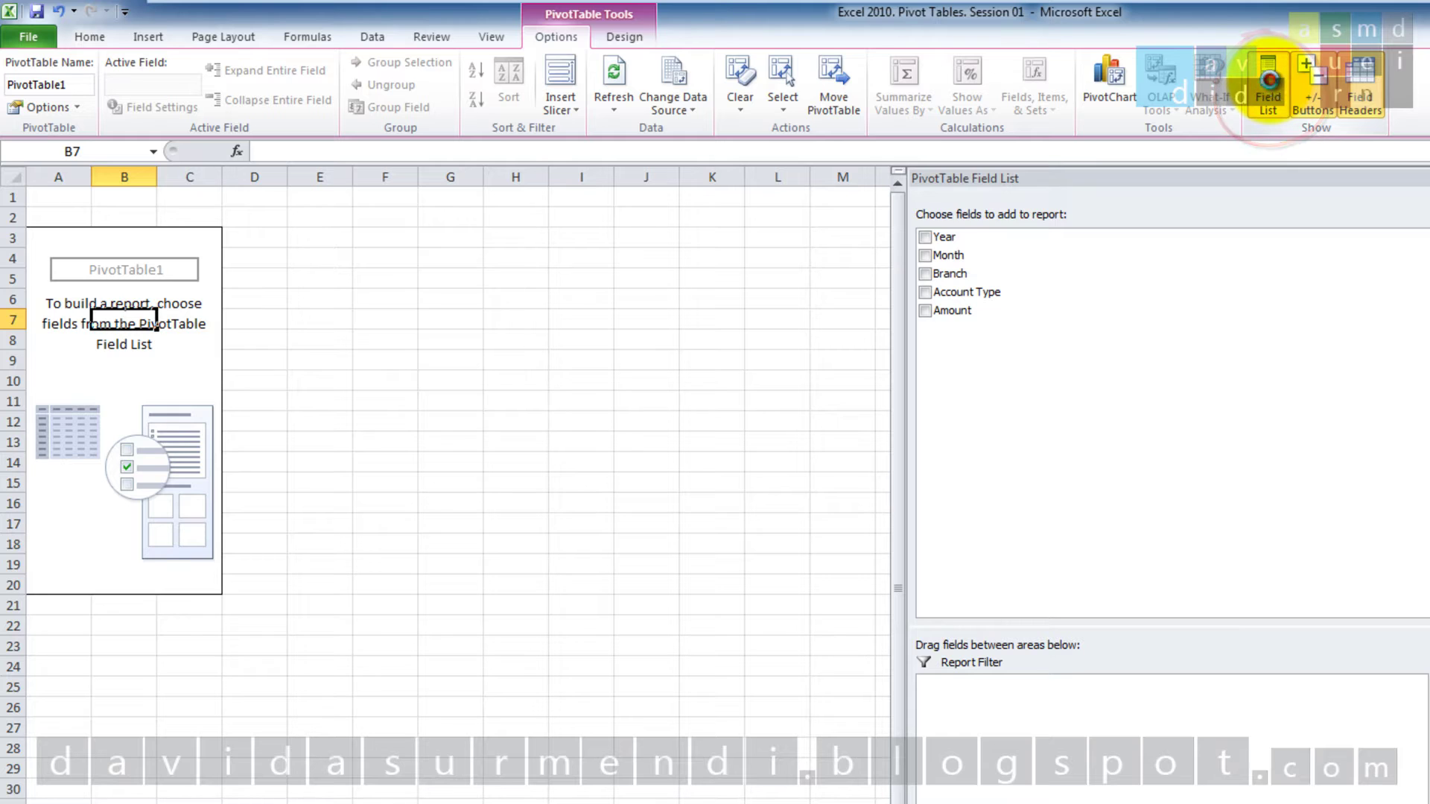
click(1270, 82)
click(1271, 82)
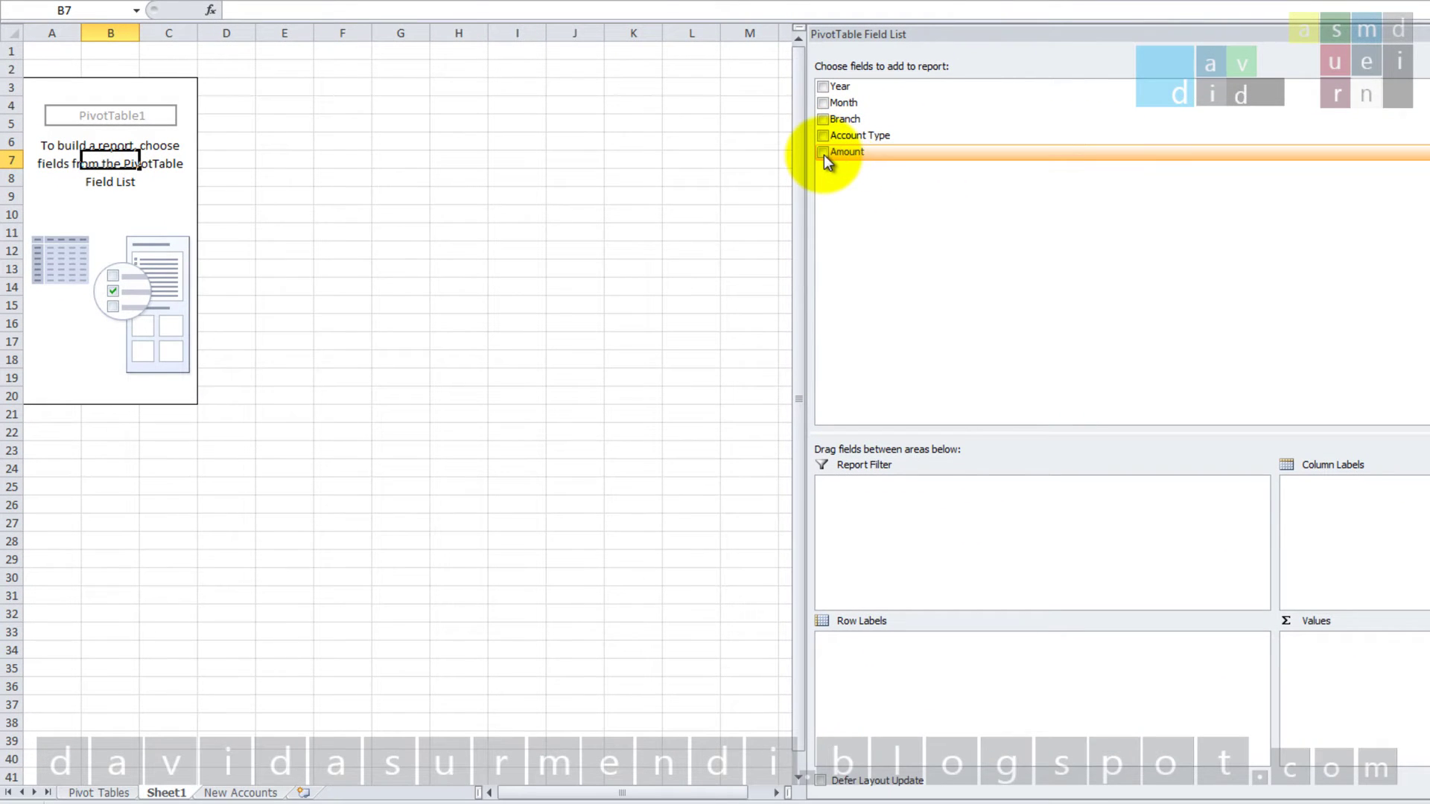
- Check Amount and Account Type to sum amounts per account type, totalling 4909240
click(824, 154)
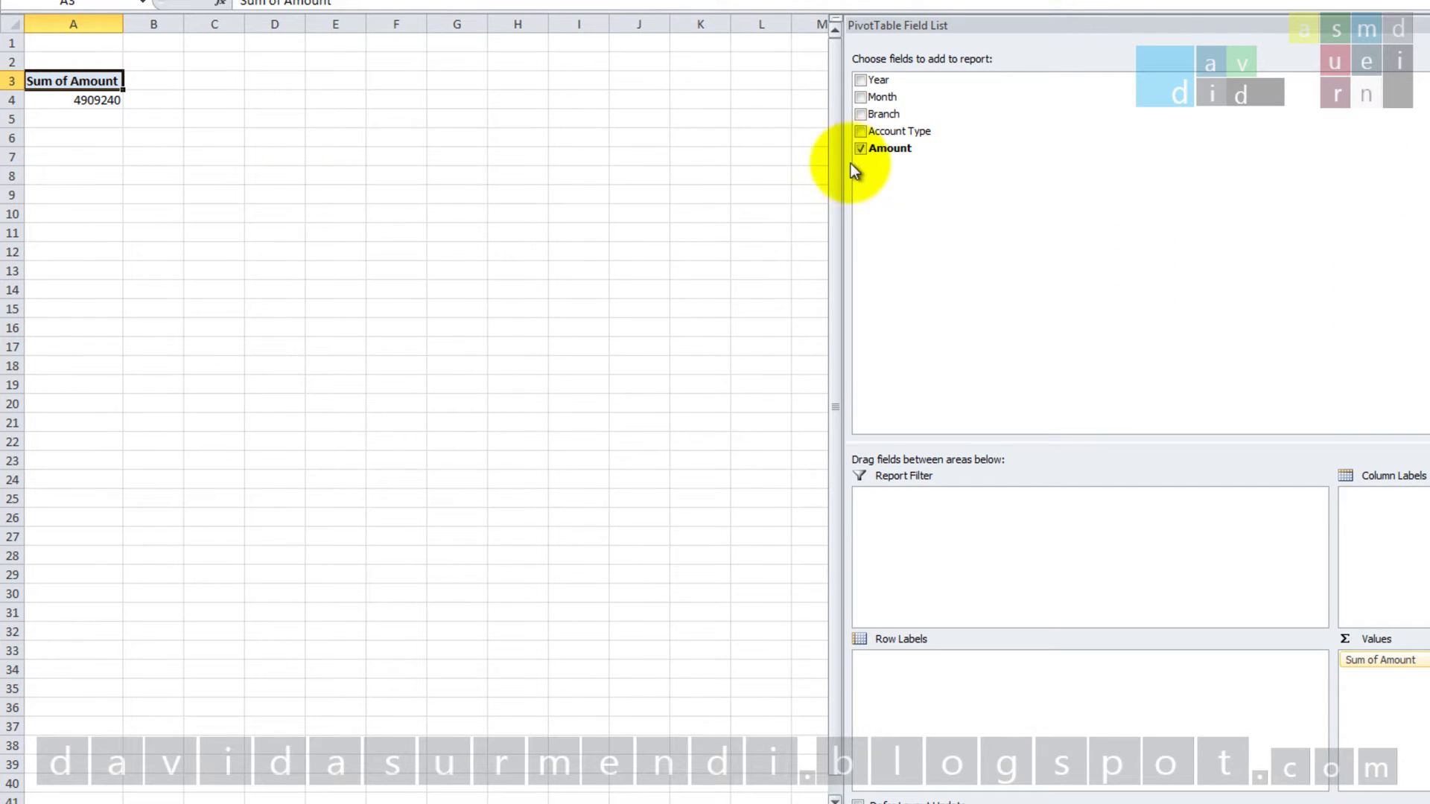
click(862, 133)
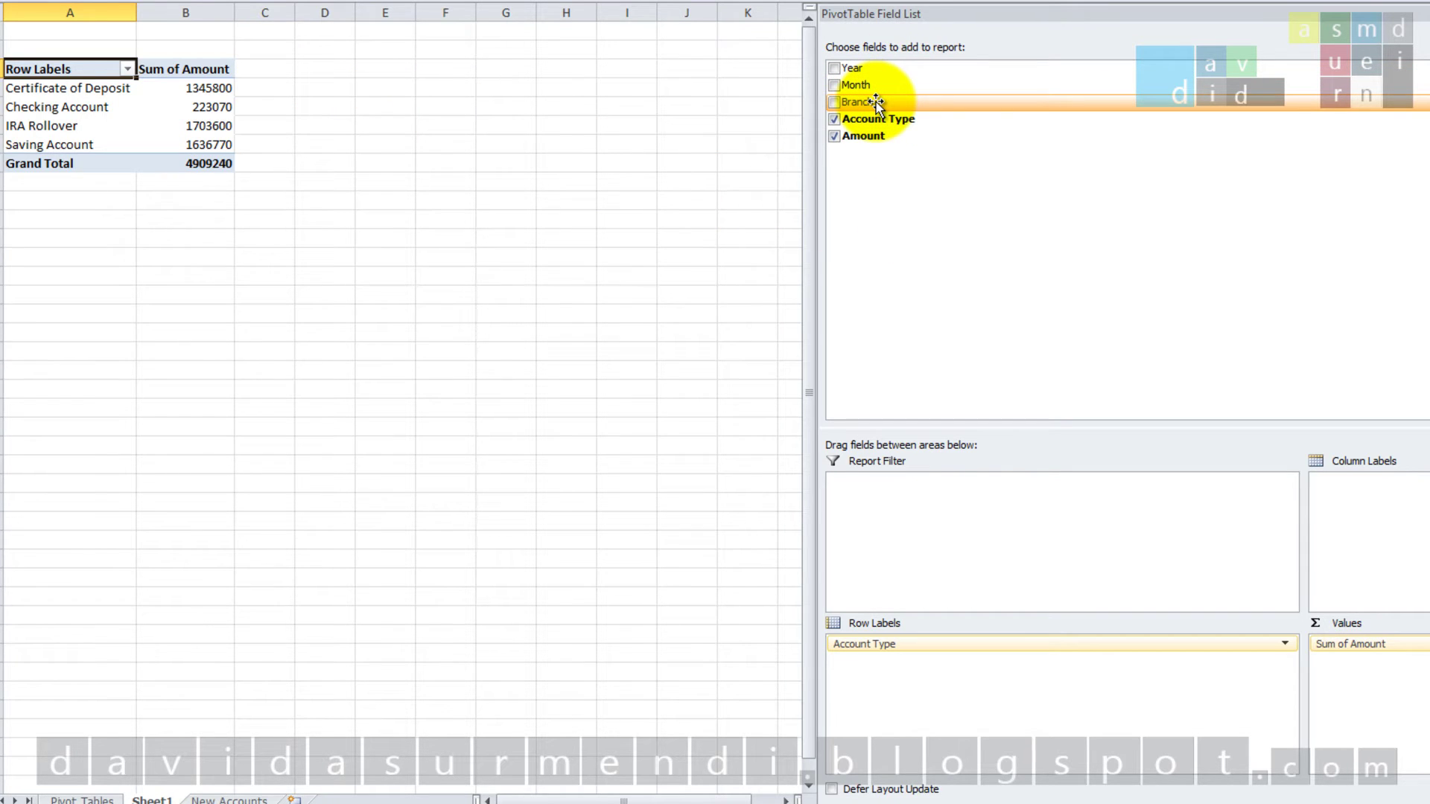
- Drag Branch into Column Labels to split amounts across Miami, New York, San Francisco and Washington
drag(876, 102, 934, 113)
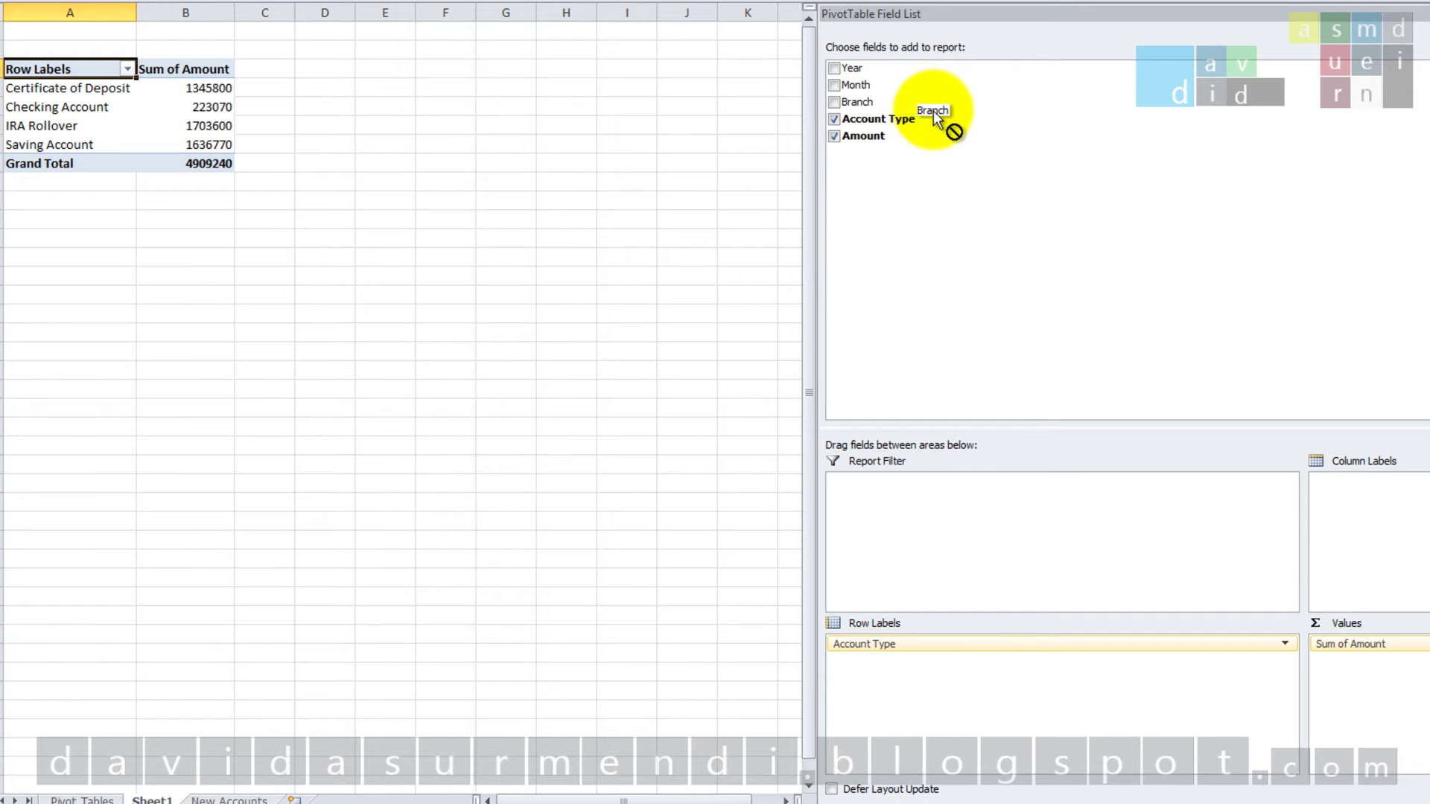
drag(933, 113, 1388, 486)
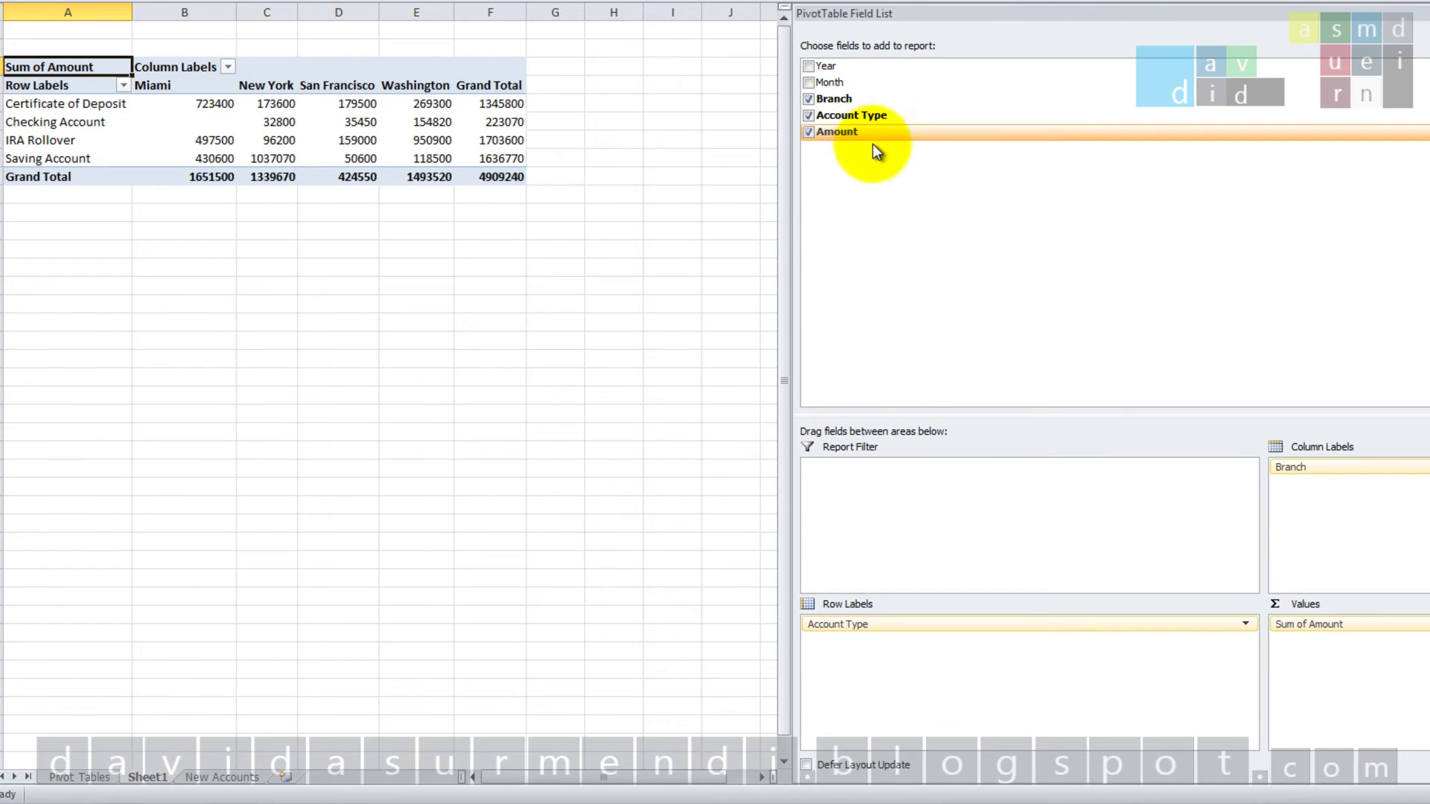
- Toggle Account Type off and on, then drag it out of Row Labels to remove it from the pivot
click(809, 116)
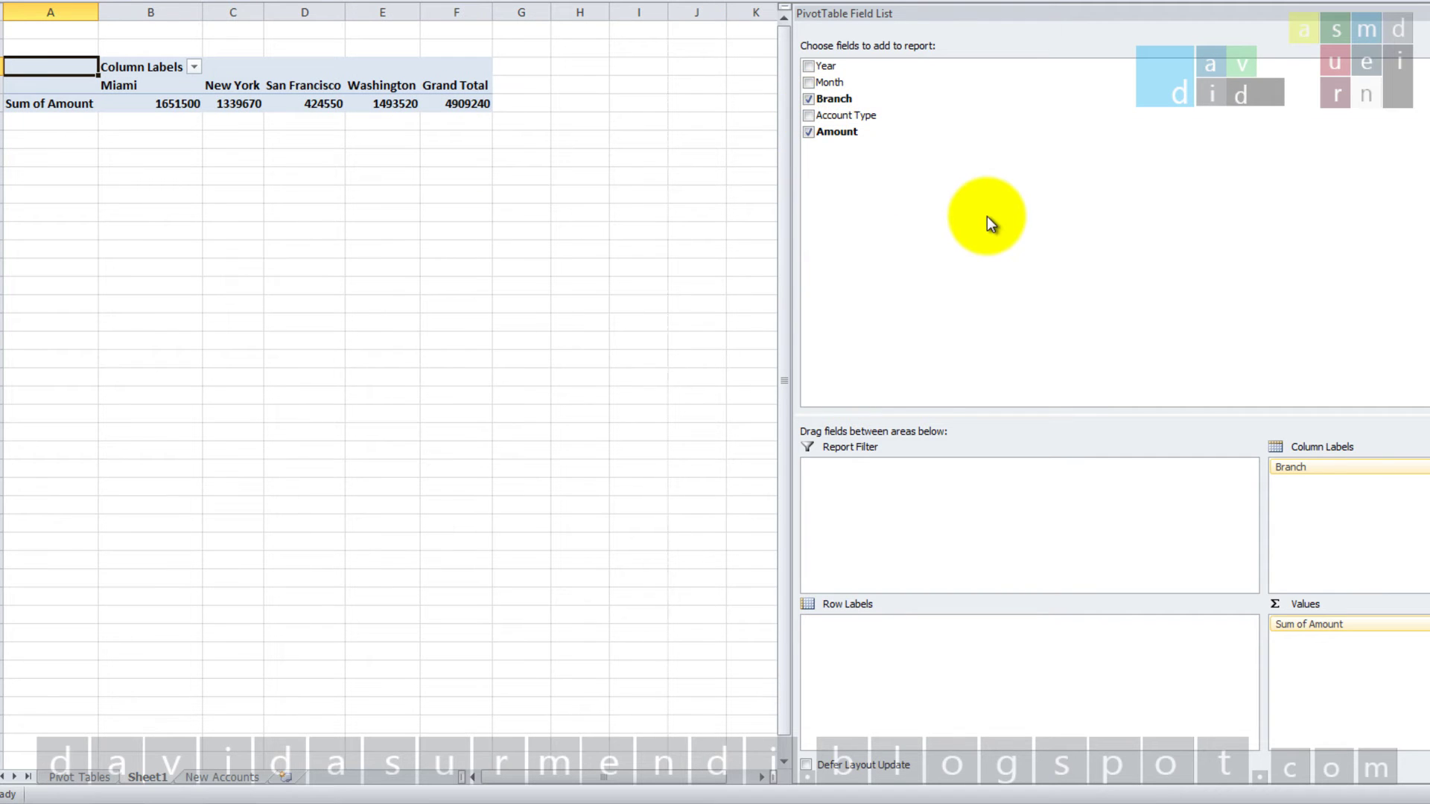
click(809, 116)
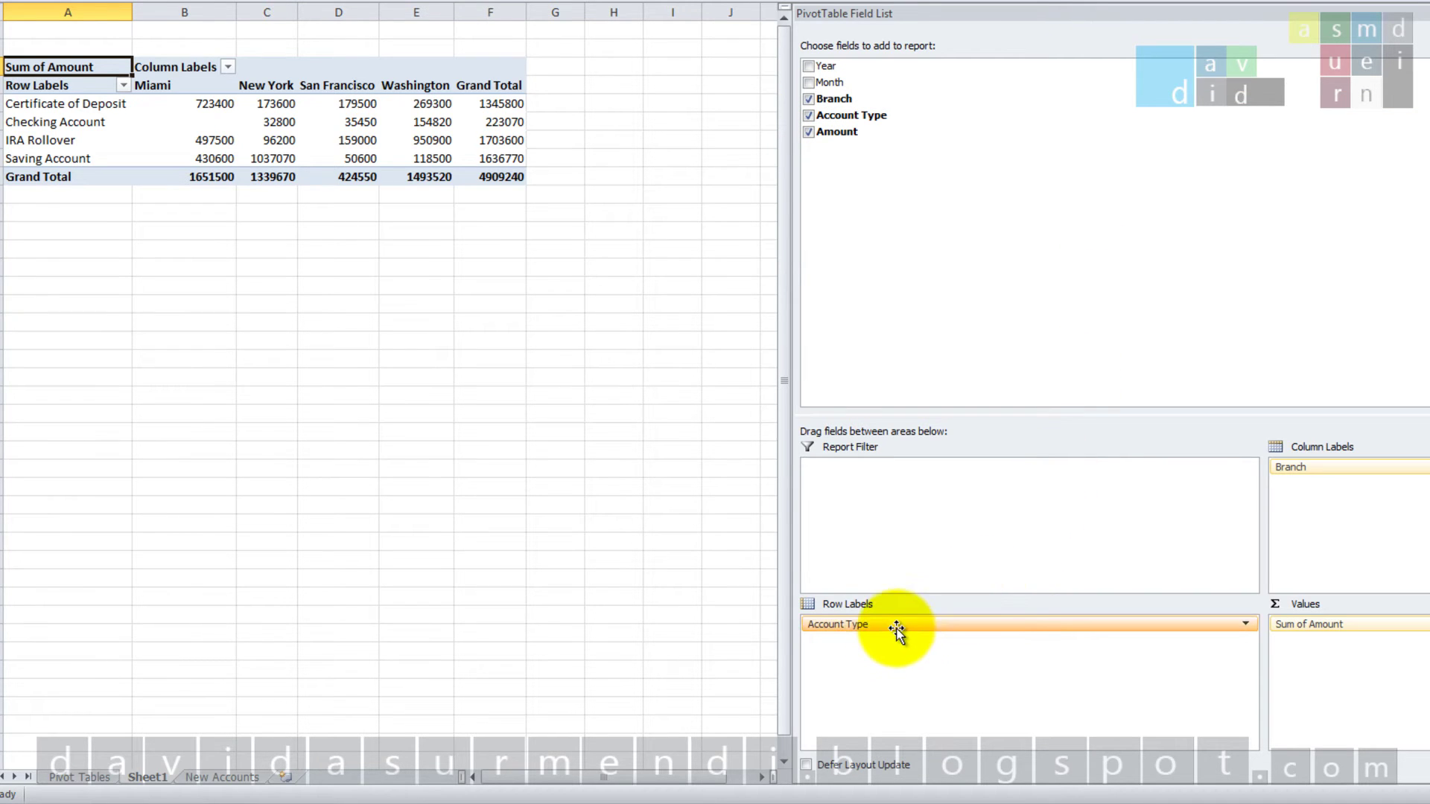
drag(896, 629, 656, 594)
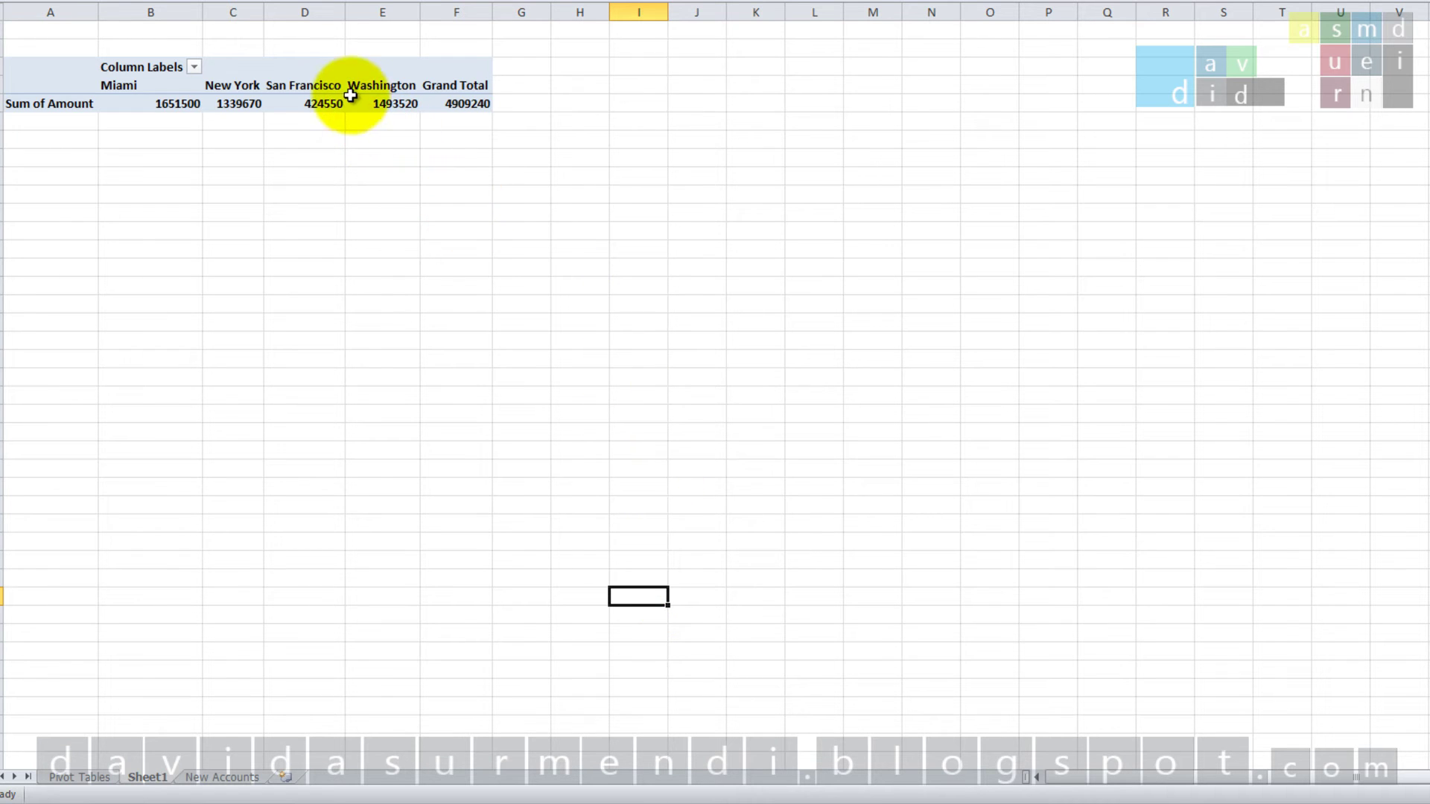
- Put Account Type back in Row Labels, then move it to Column Labels so Branch runs down the rows
click(333, 102)
drag(845, 116, 913, 674)
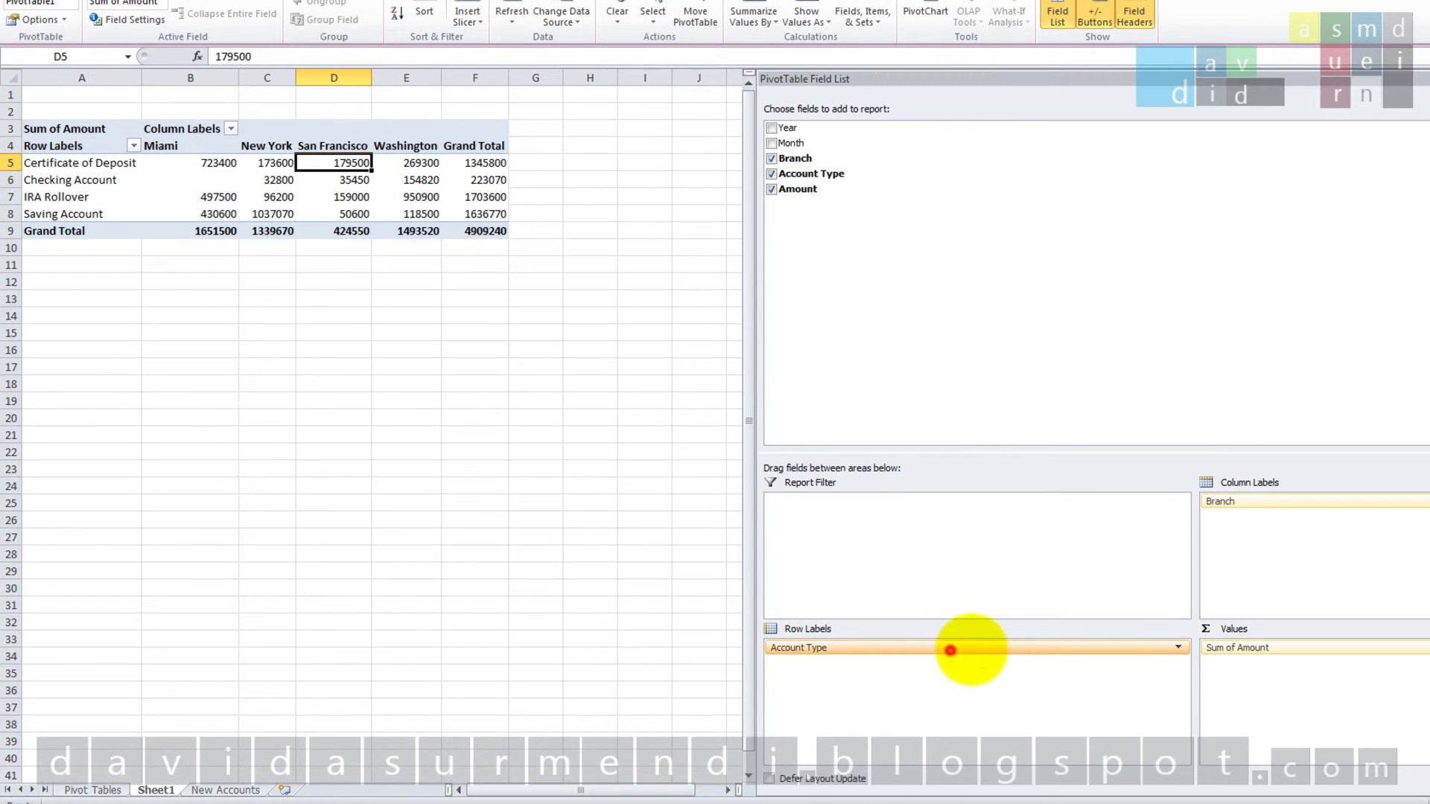
mouse_move(952, 655)
mouse_down()
mouse_move(1290, 515)
mouse_move(829, 650)
mouse_up()
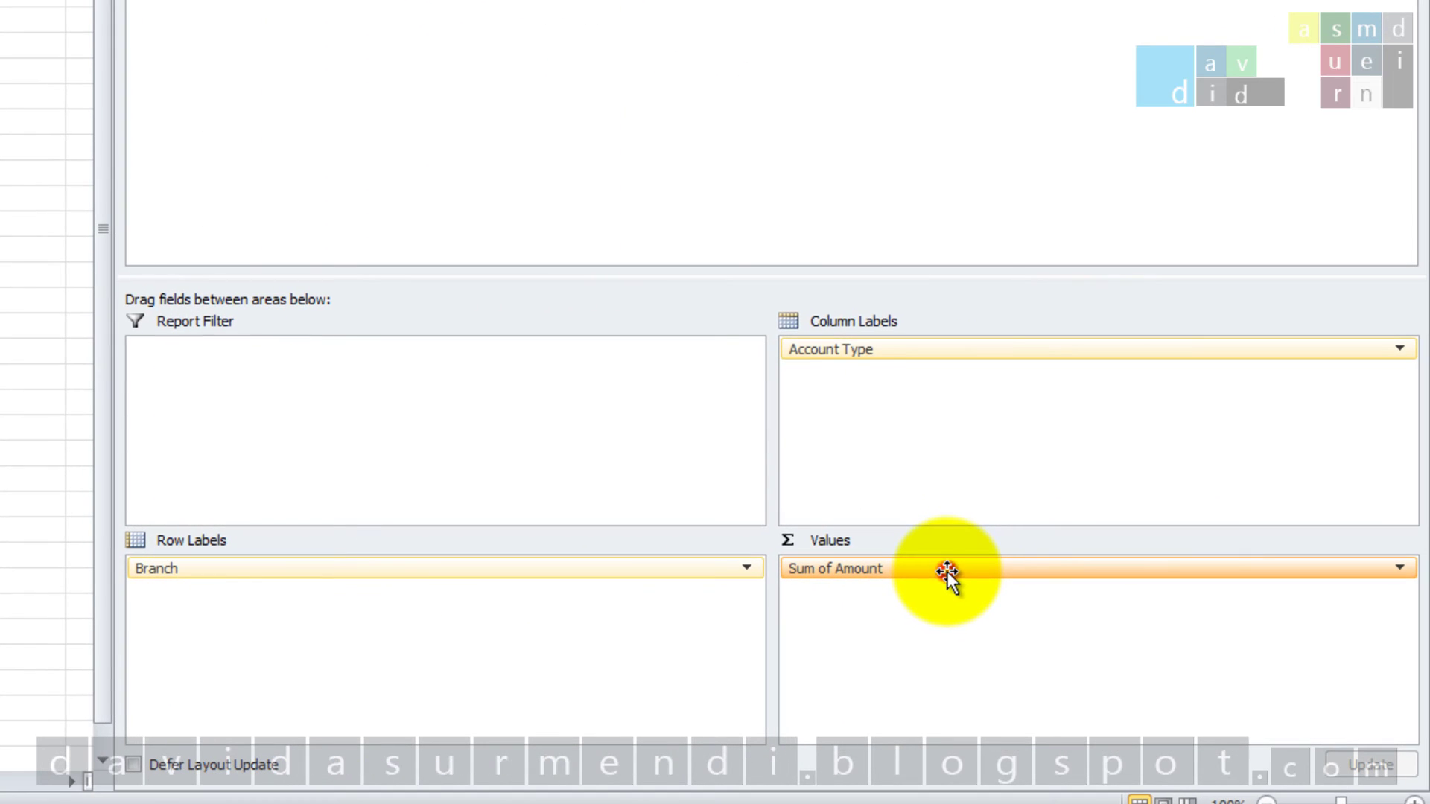
- Give Sum of Amount a Currency number format through Value Field Settings, showing $4,909,240.00 total
click(946, 570)
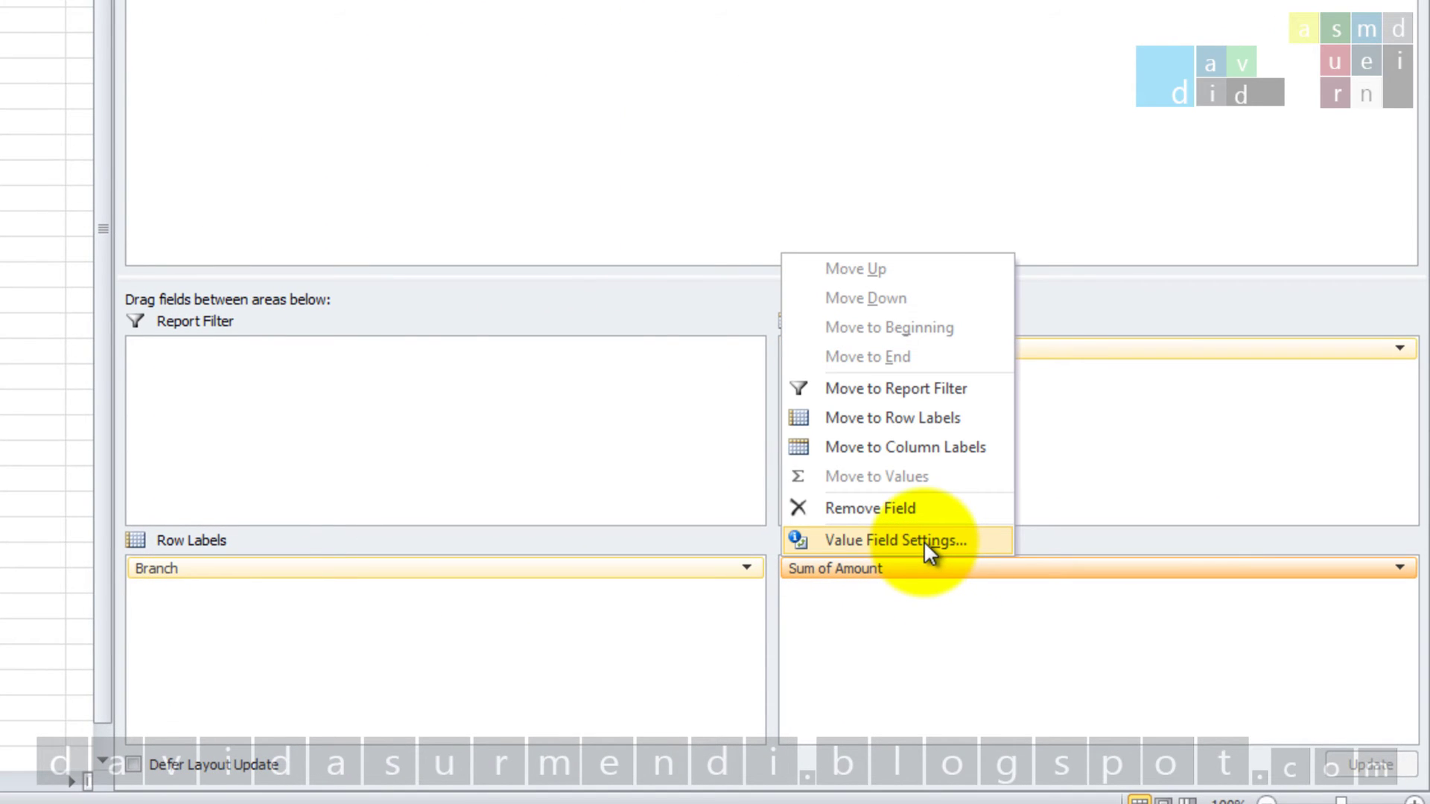
click(923, 541)
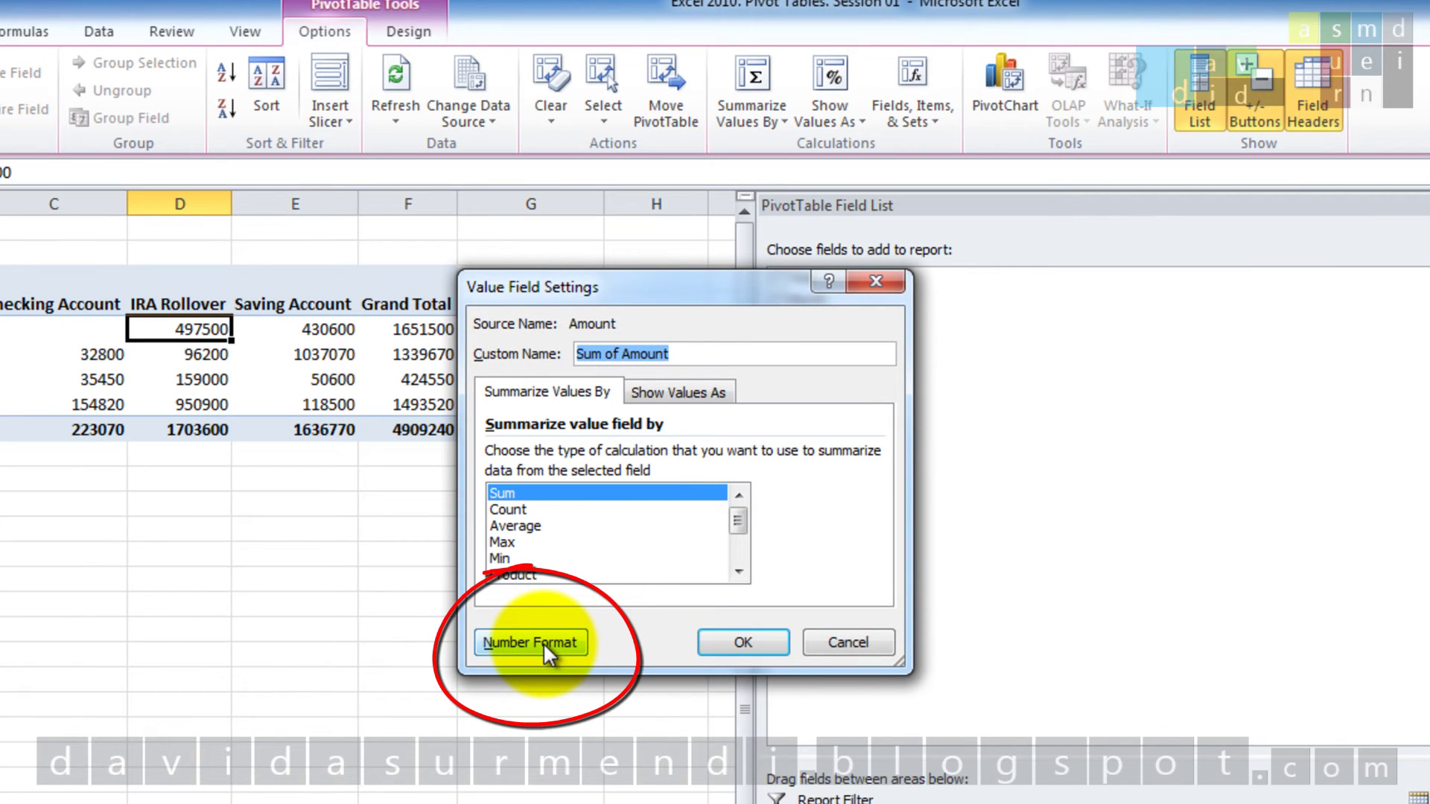
click(543, 642)
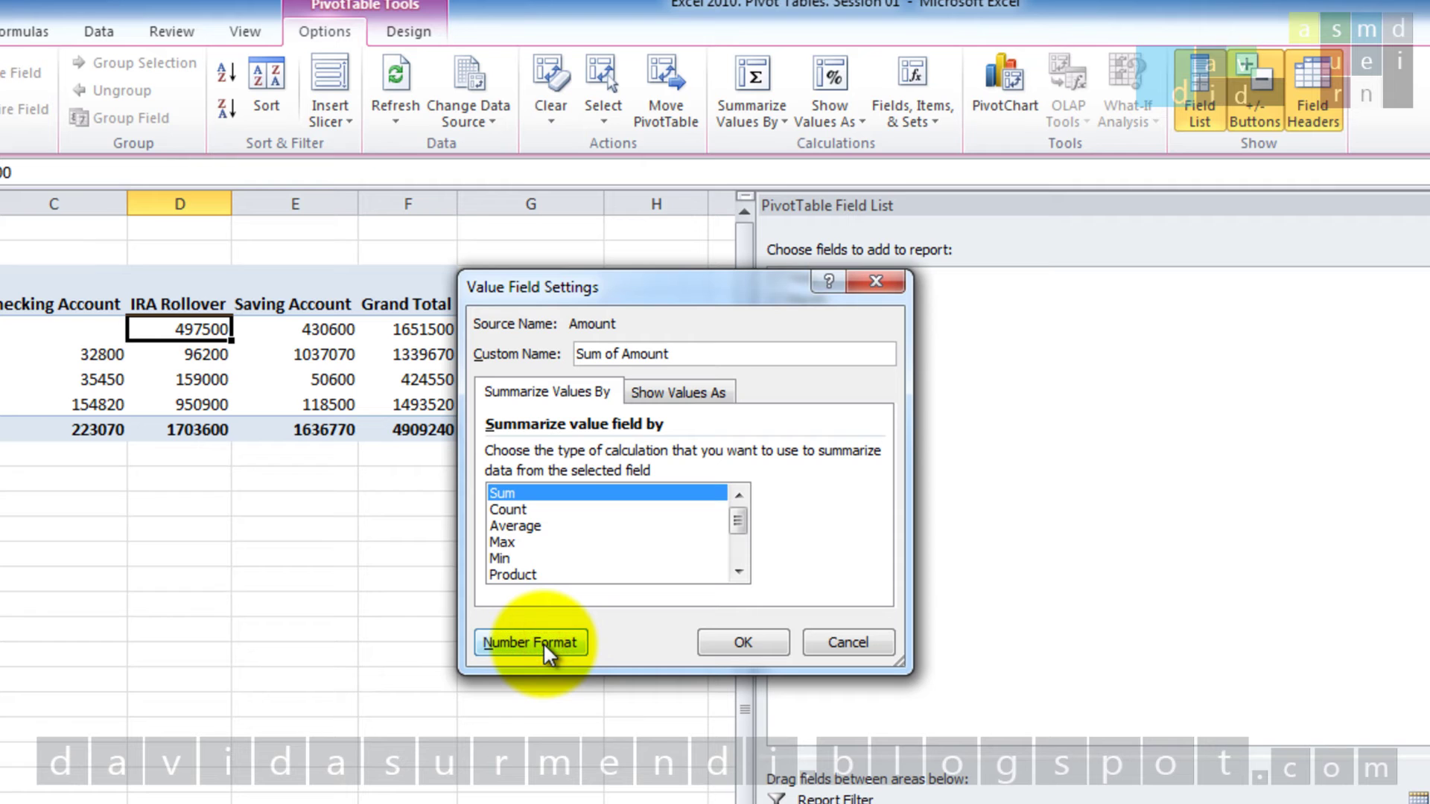
click(539, 640)
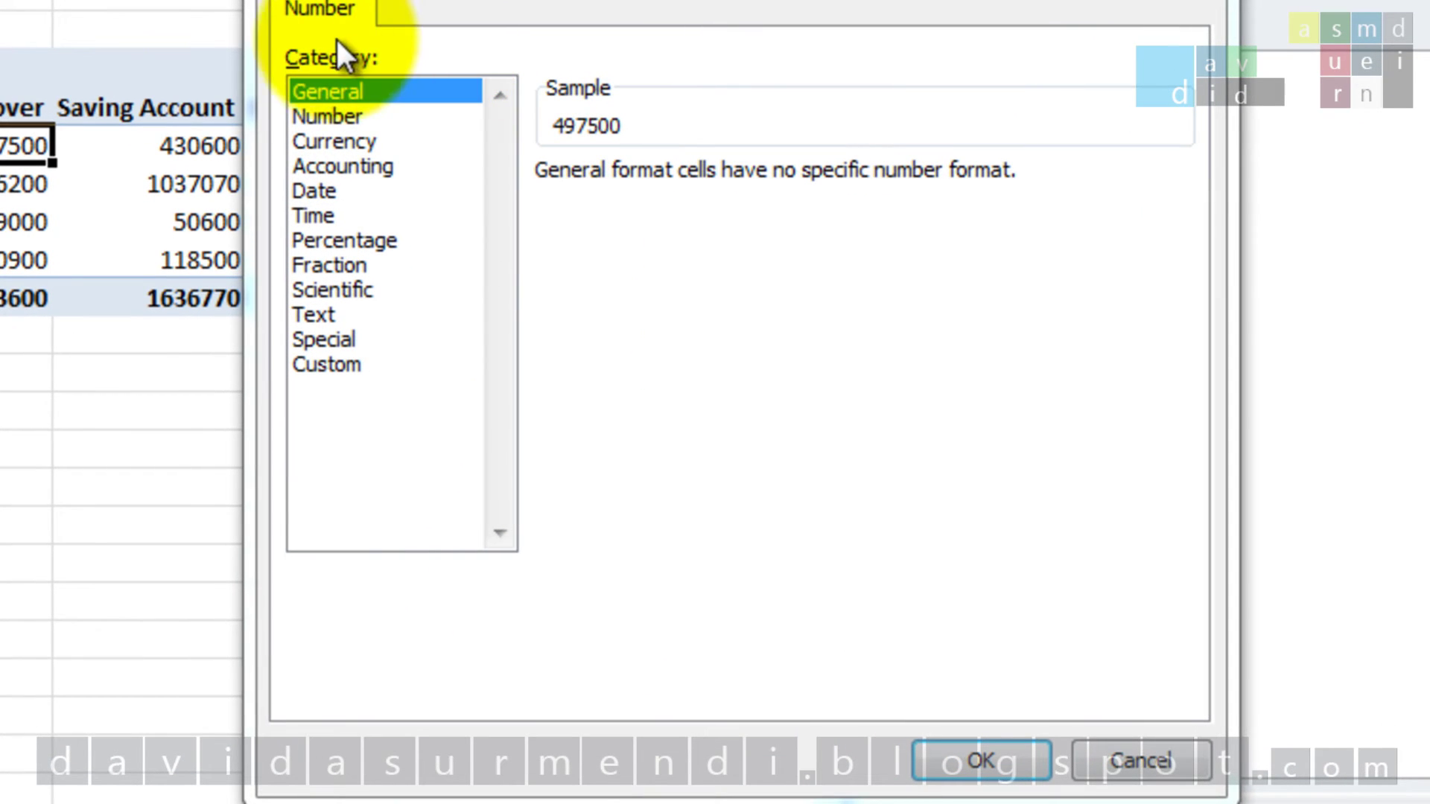
click(320, 142)
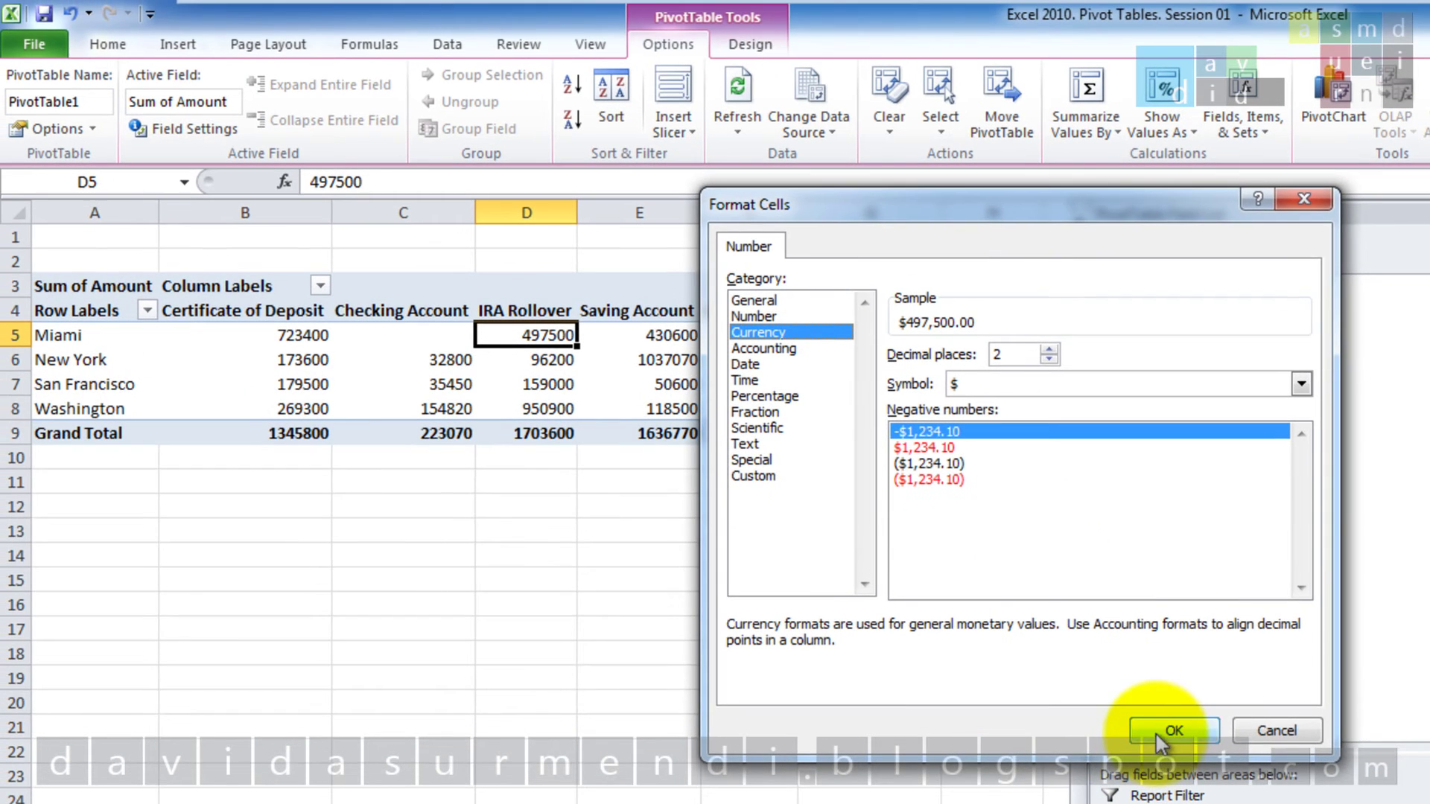
click(1156, 733)
click(1074, 651)
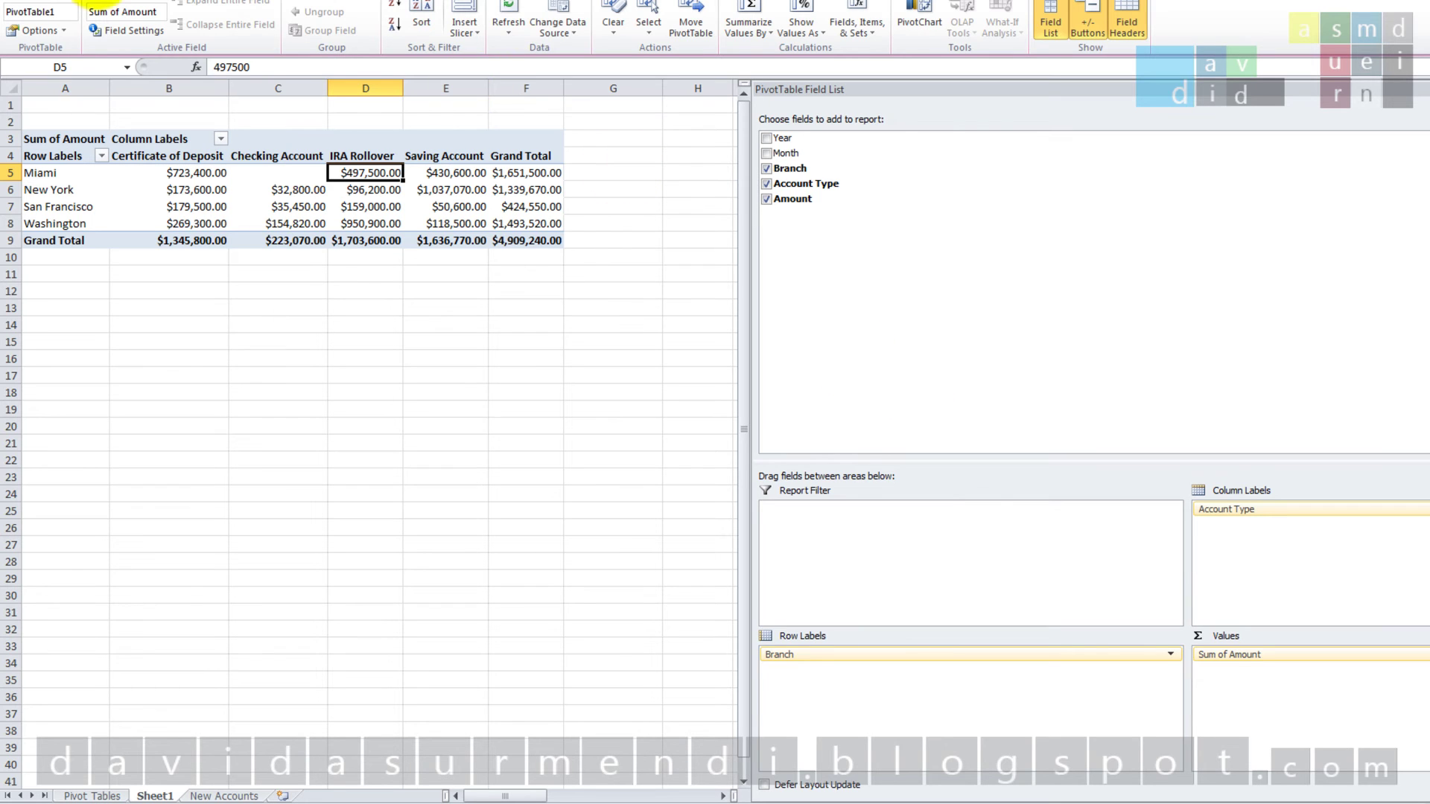
- Rename pivot headers to '$' in A3, 'Branch' in A4 and 'Account Type' in B3
click(65, 138)
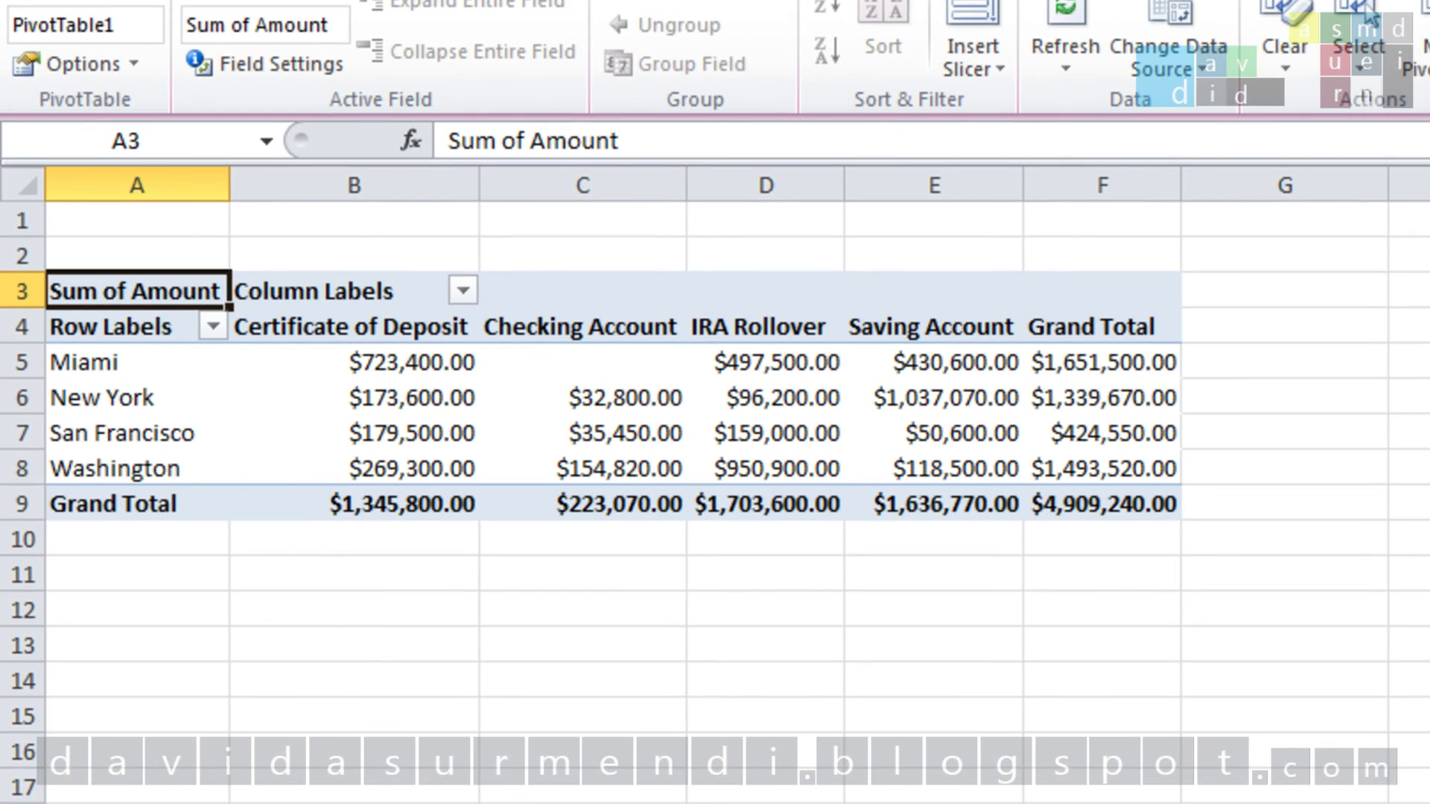
text($)
key(Return)
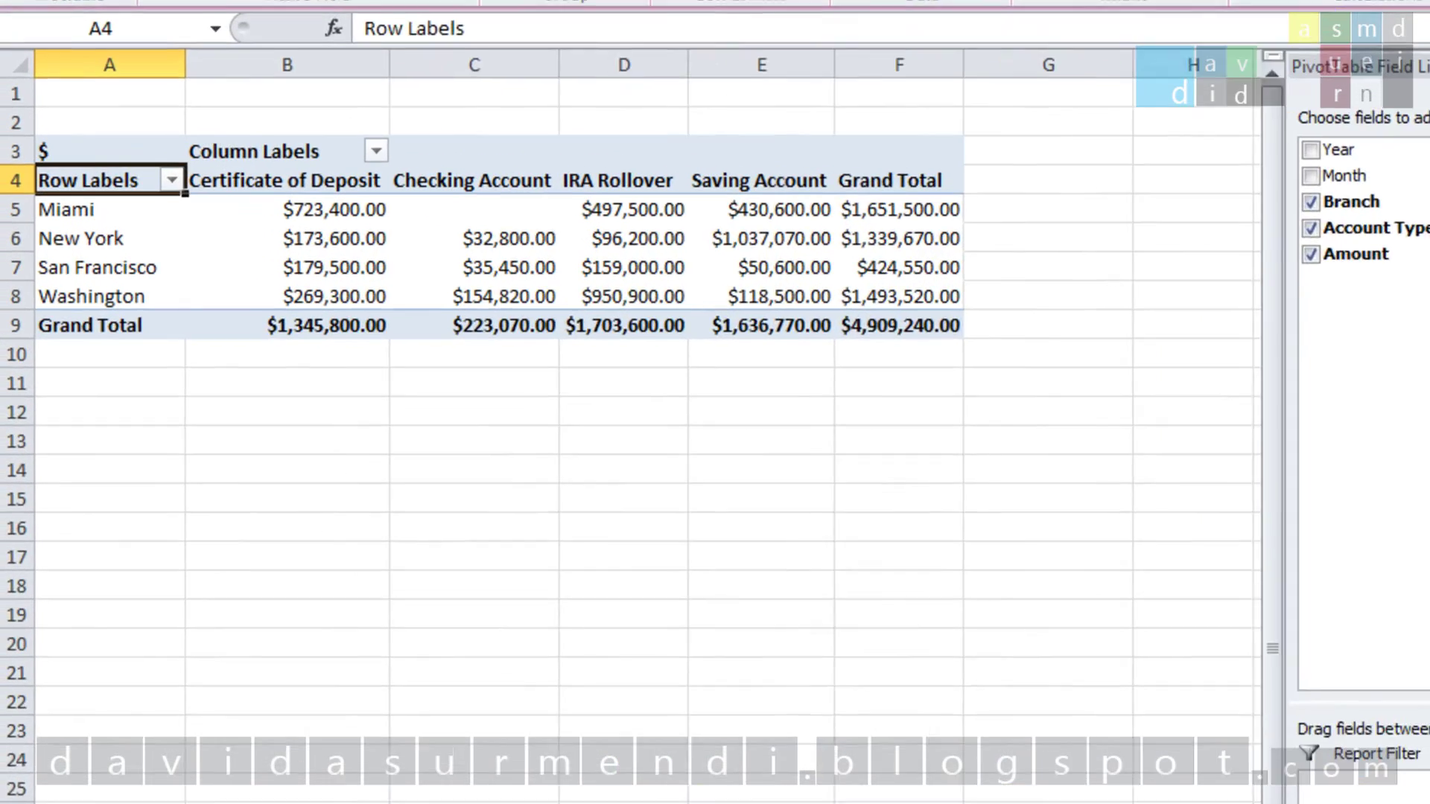
text(Bran)
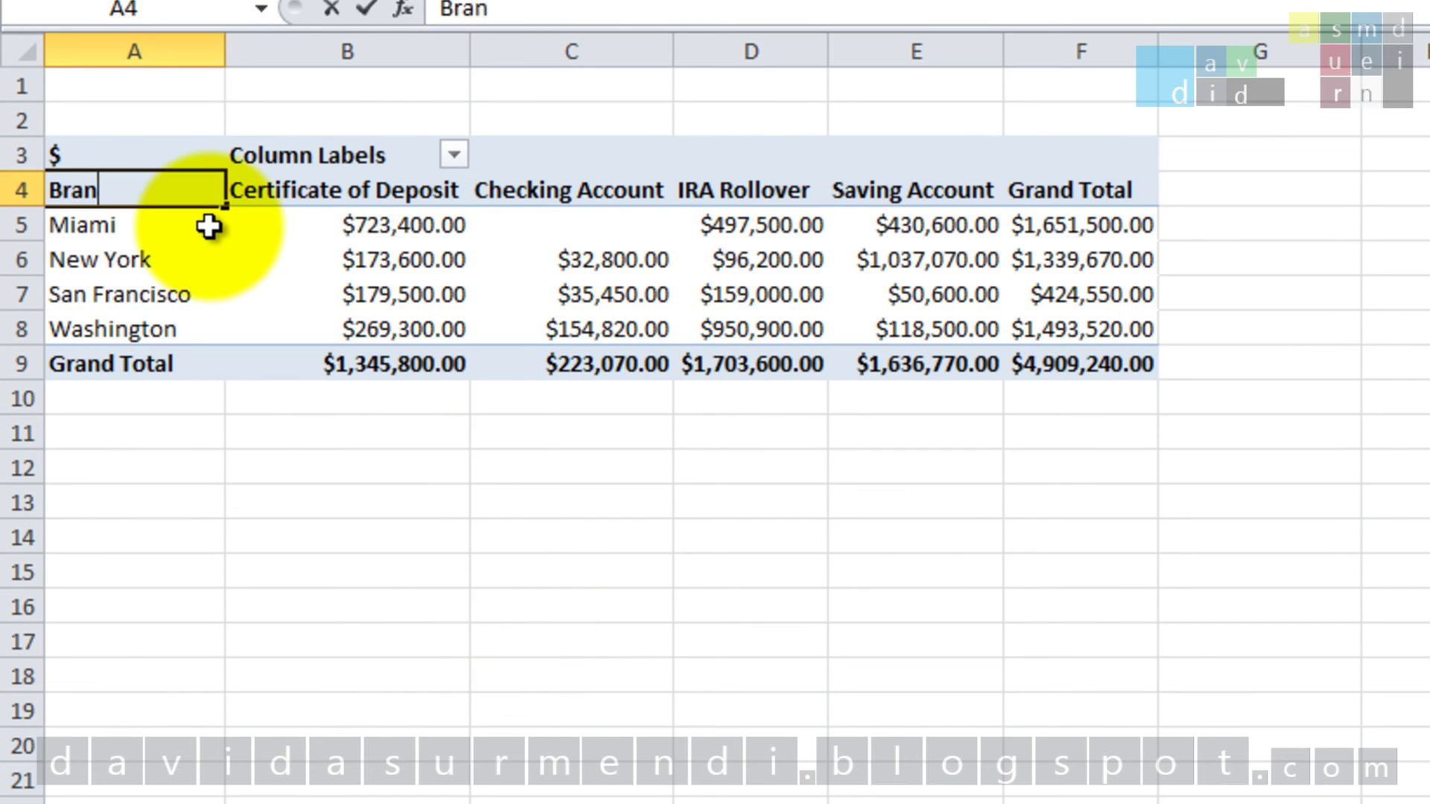
text(ch)
key(Return)
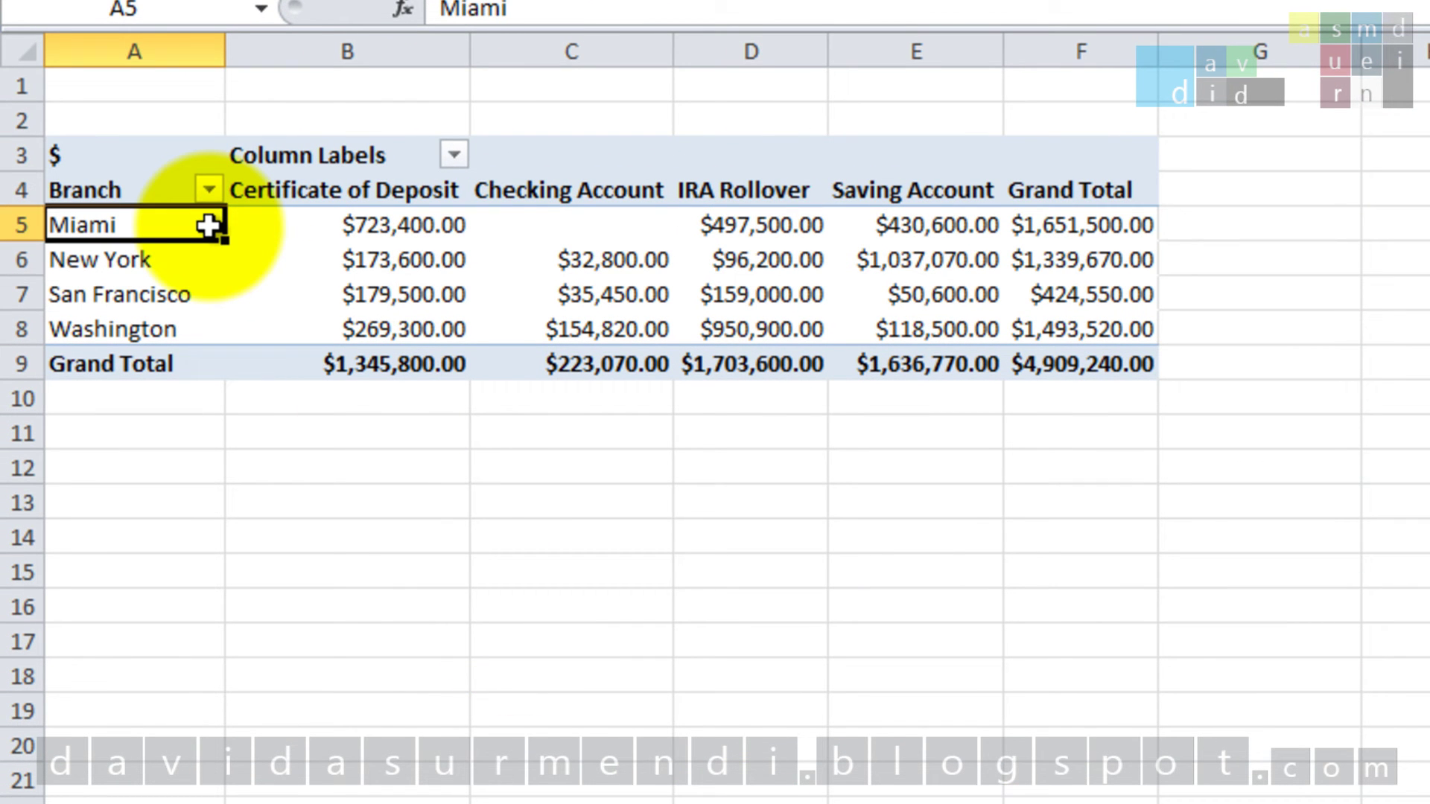
click(324, 154)
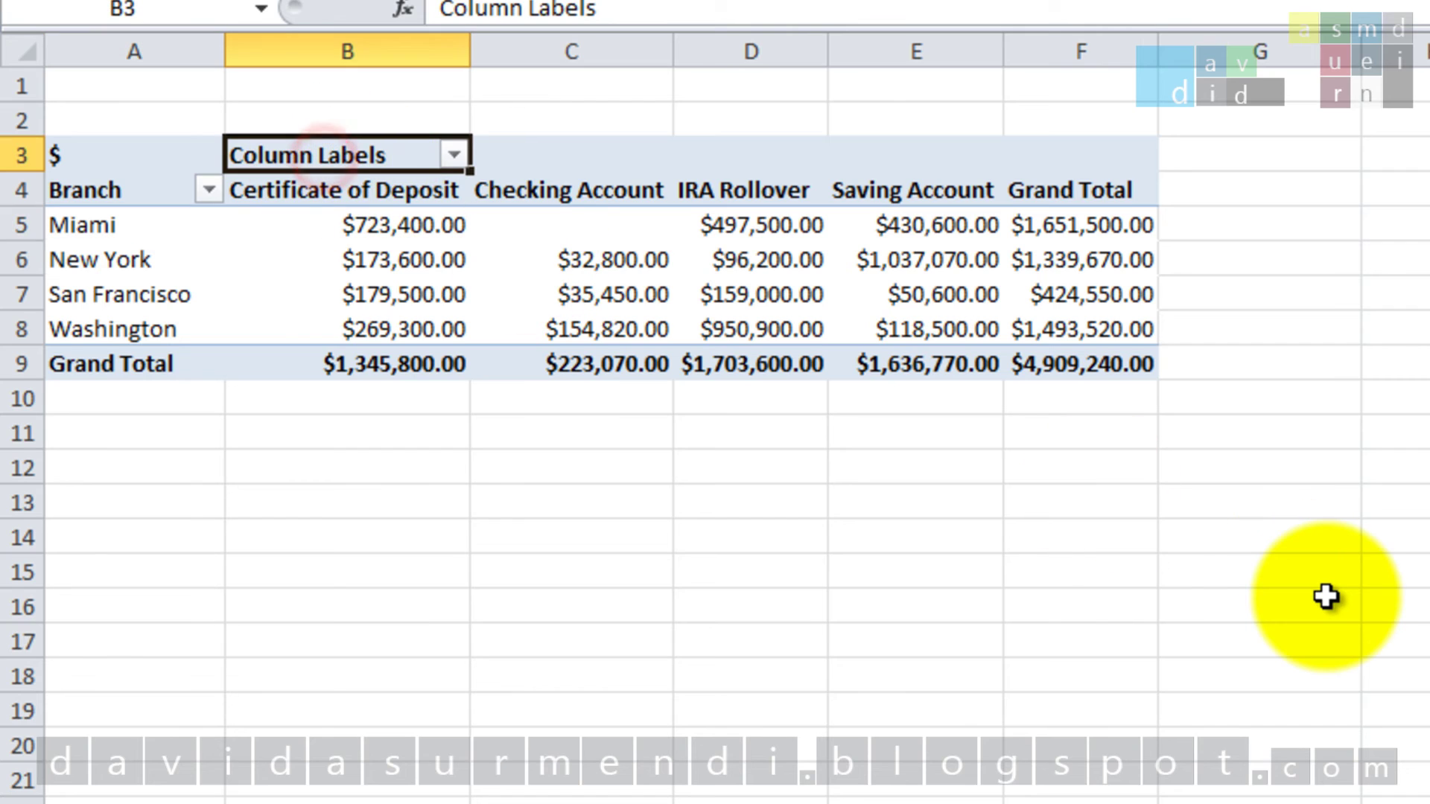
text(Account Typ)
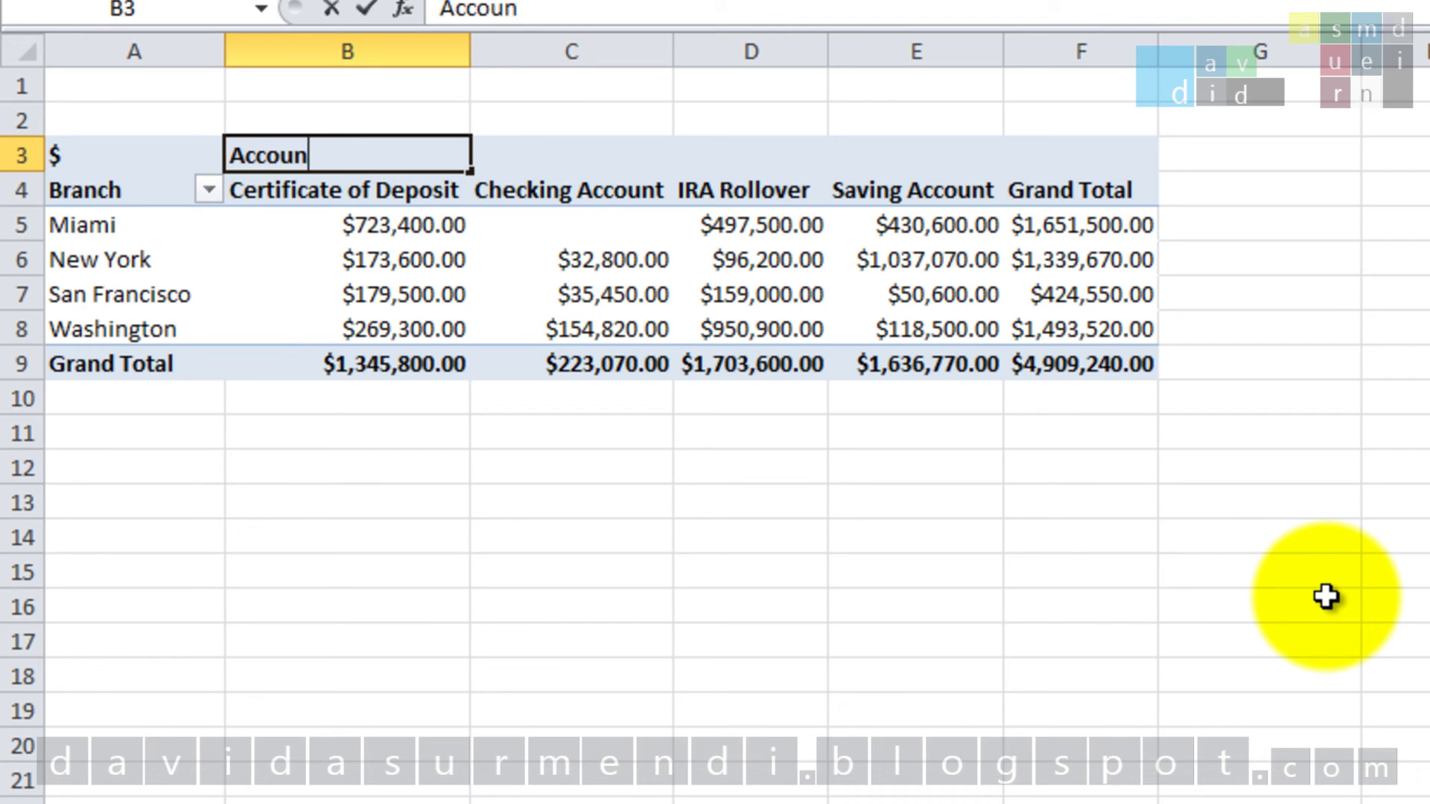
text(e)
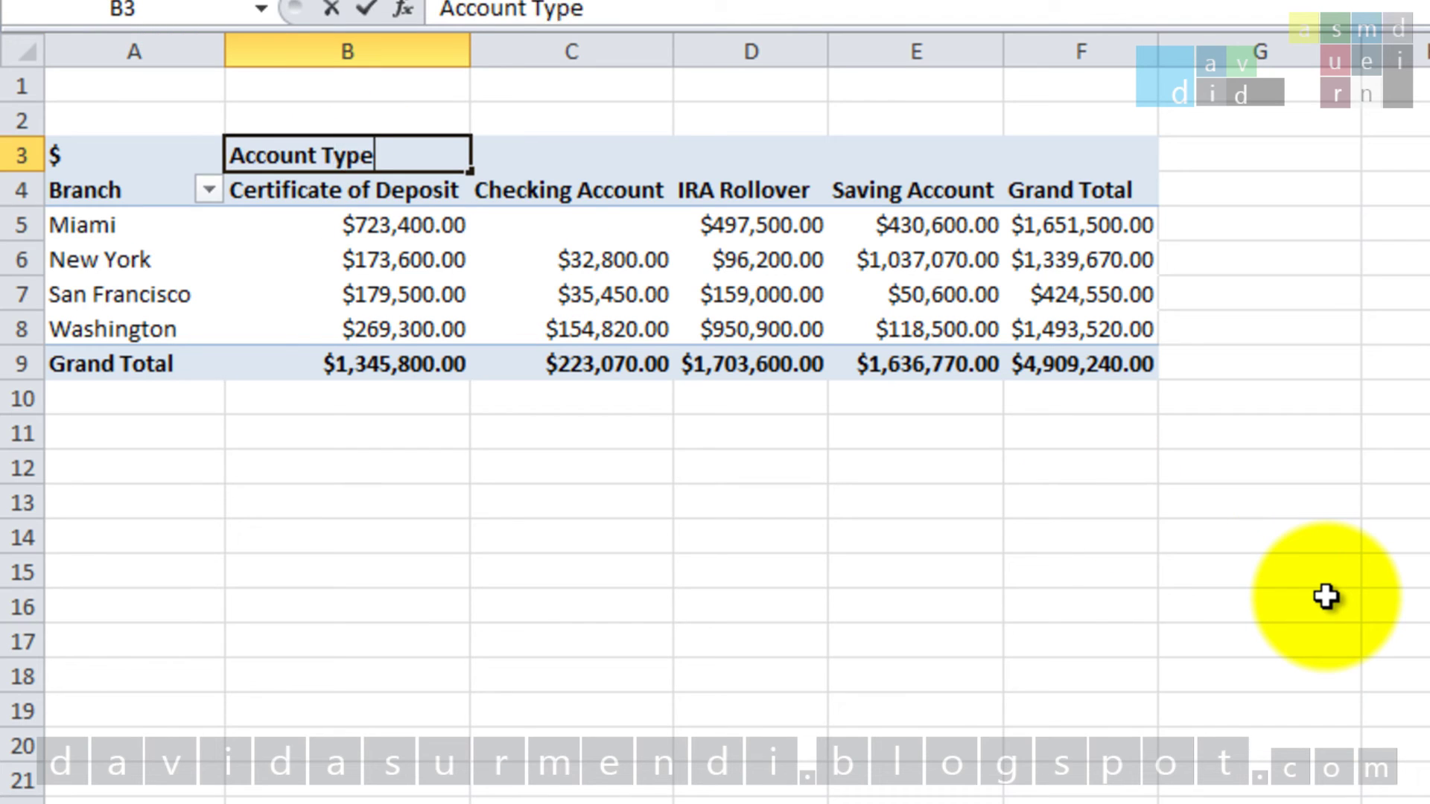
key(Return)
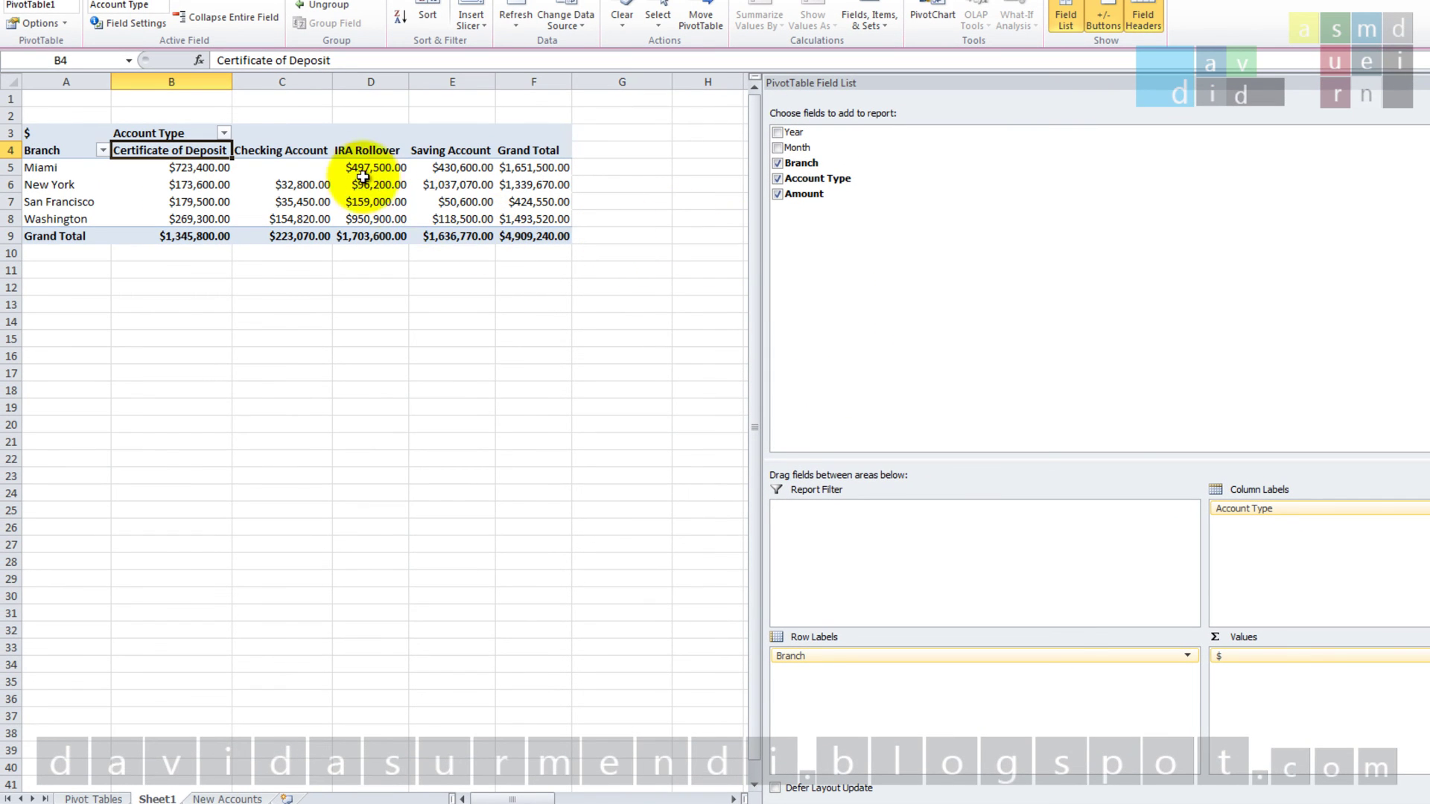
click(286, 168)
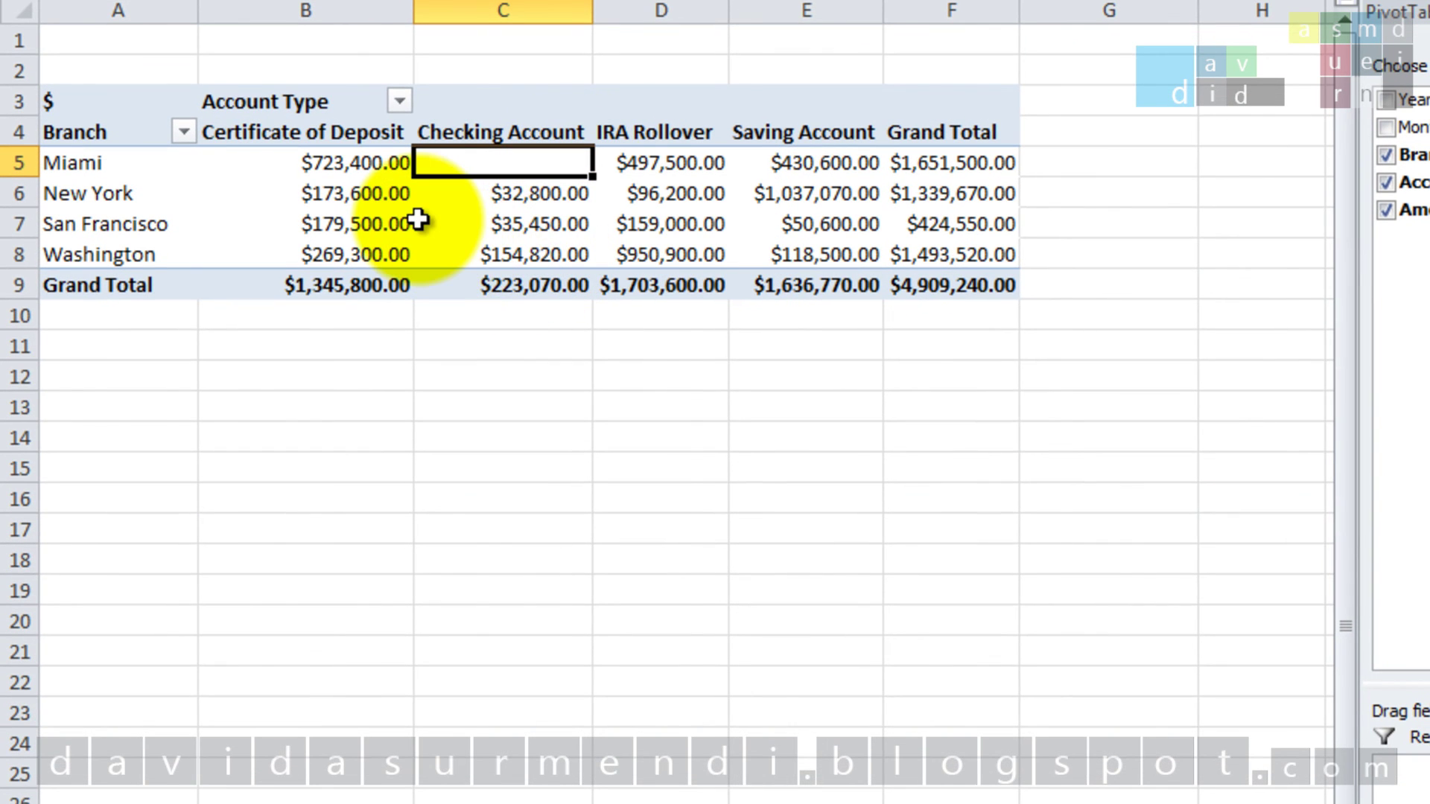
- Turn on 'For empty cells show' with 0 in PivotTable Options, so Miami's Checking reads $0.00
right_click(419, 220)
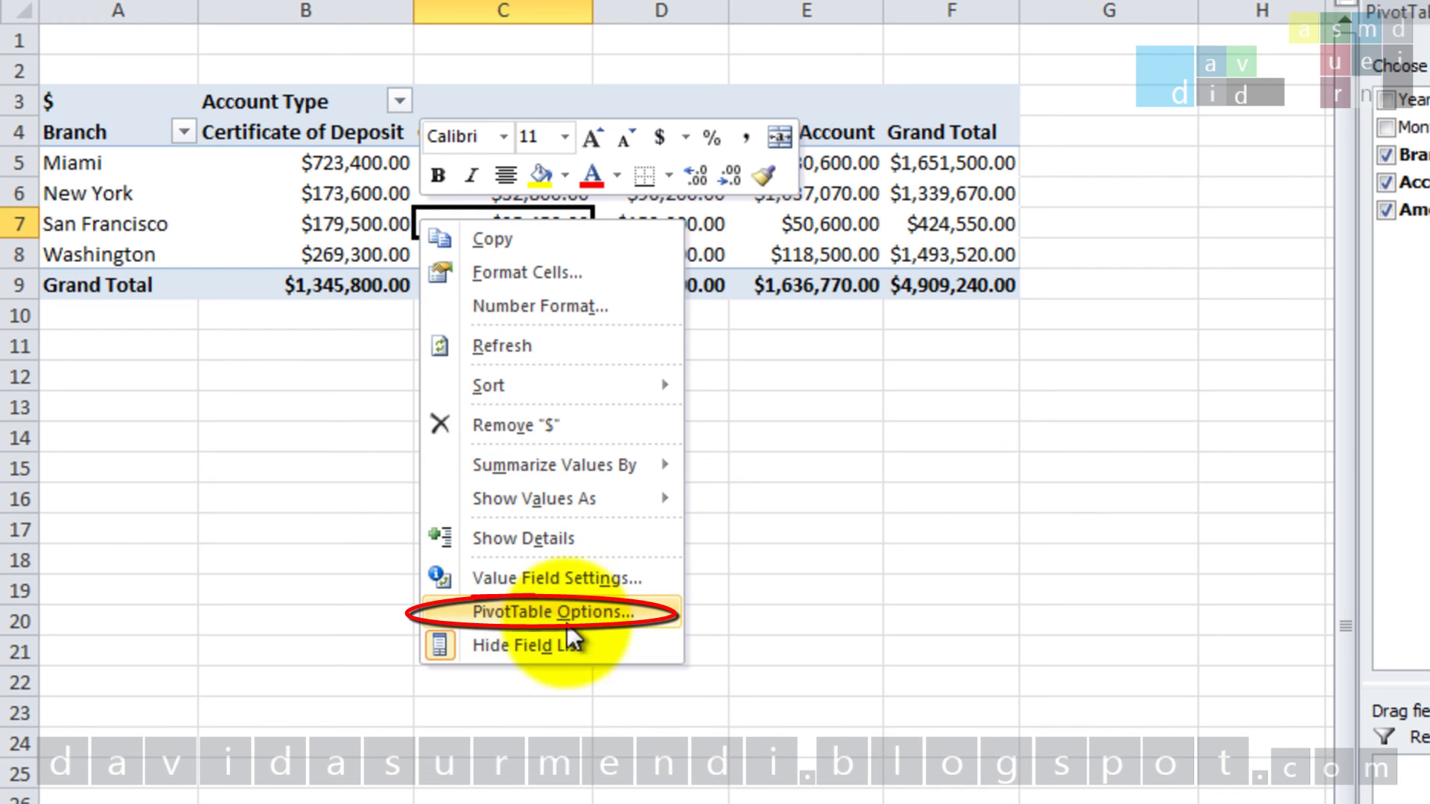
click(529, 610)
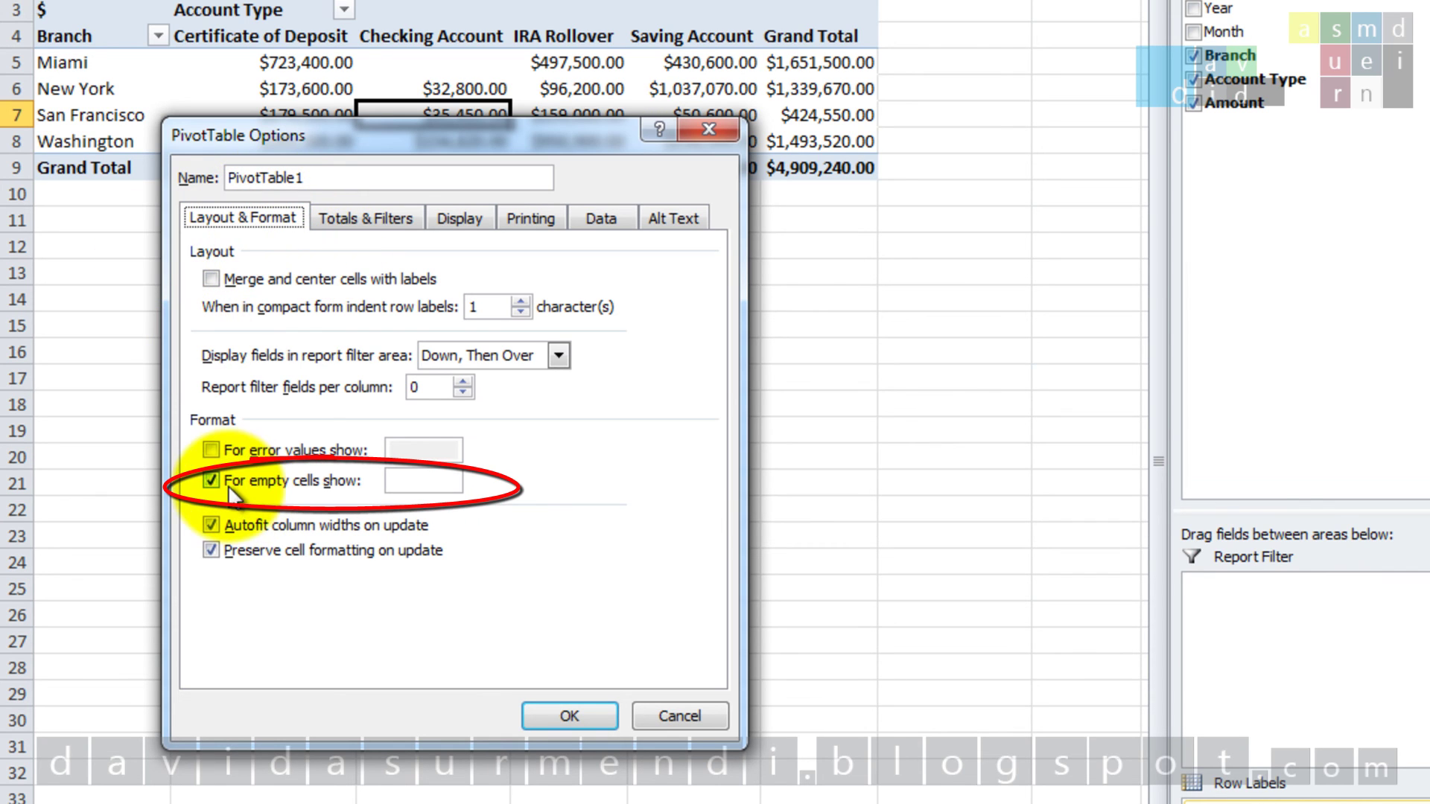
click(419, 483)
text(0)
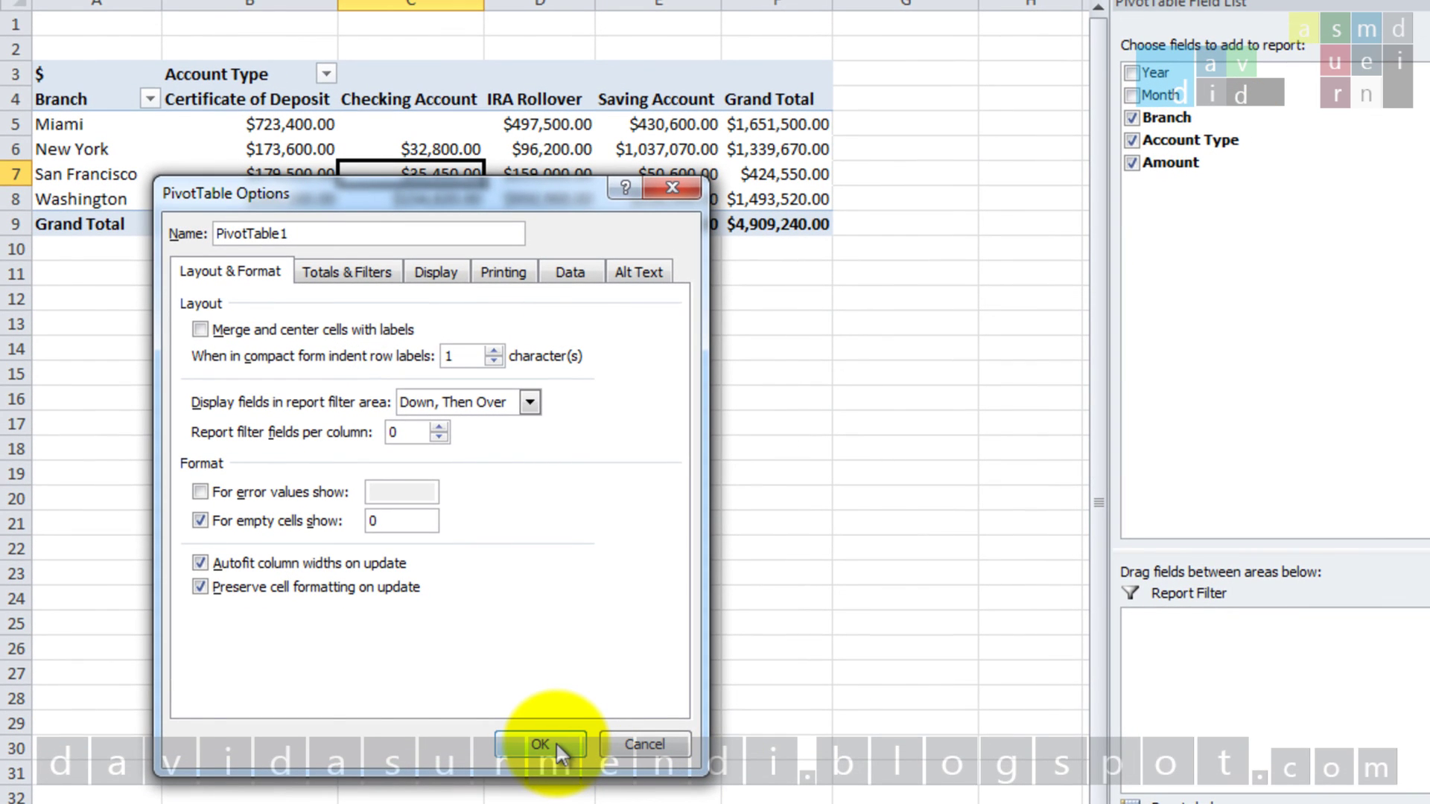
click(556, 742)
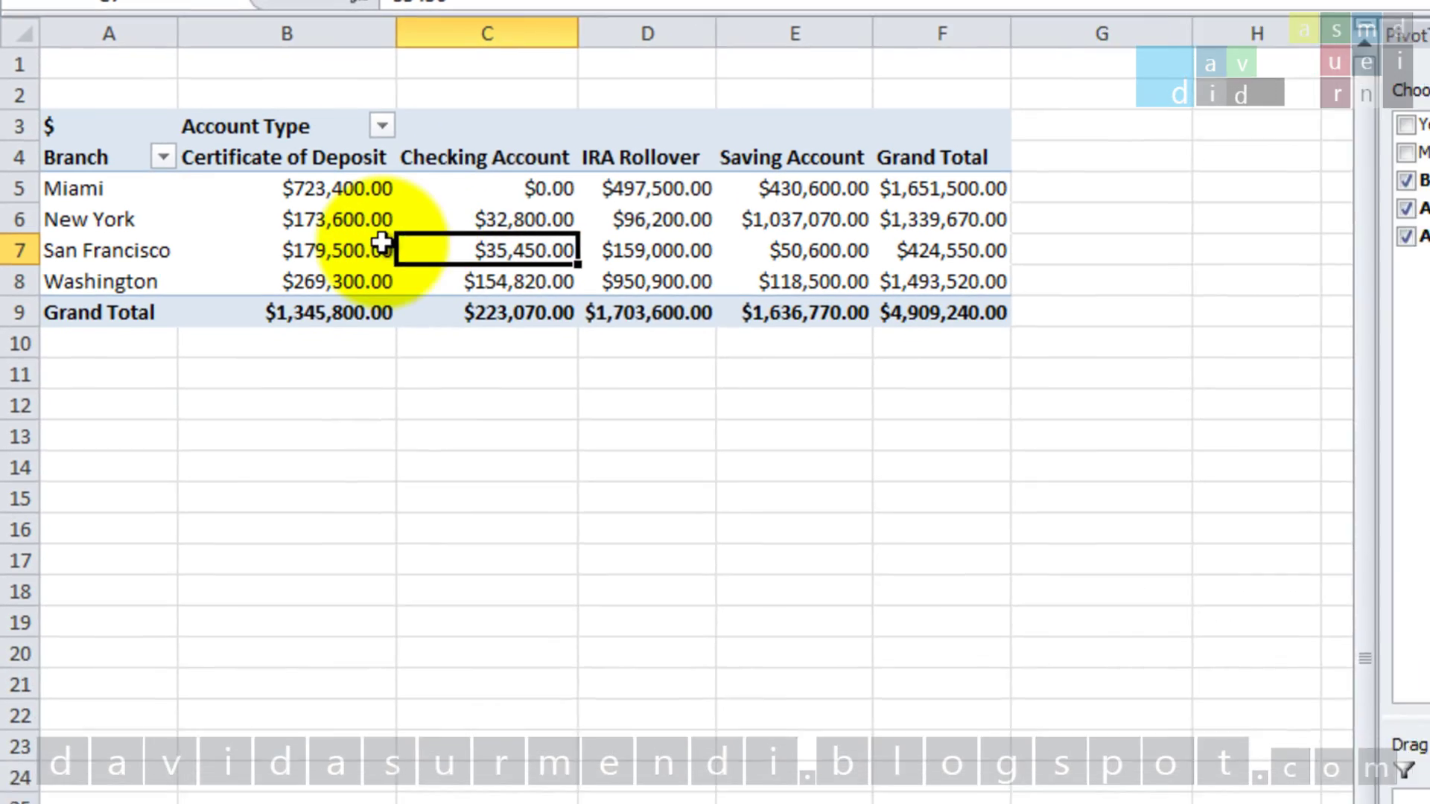
- Recheck the empty-cell setting in PivotTable Options, then close Excel with Alt+F4
right_click(382, 242)
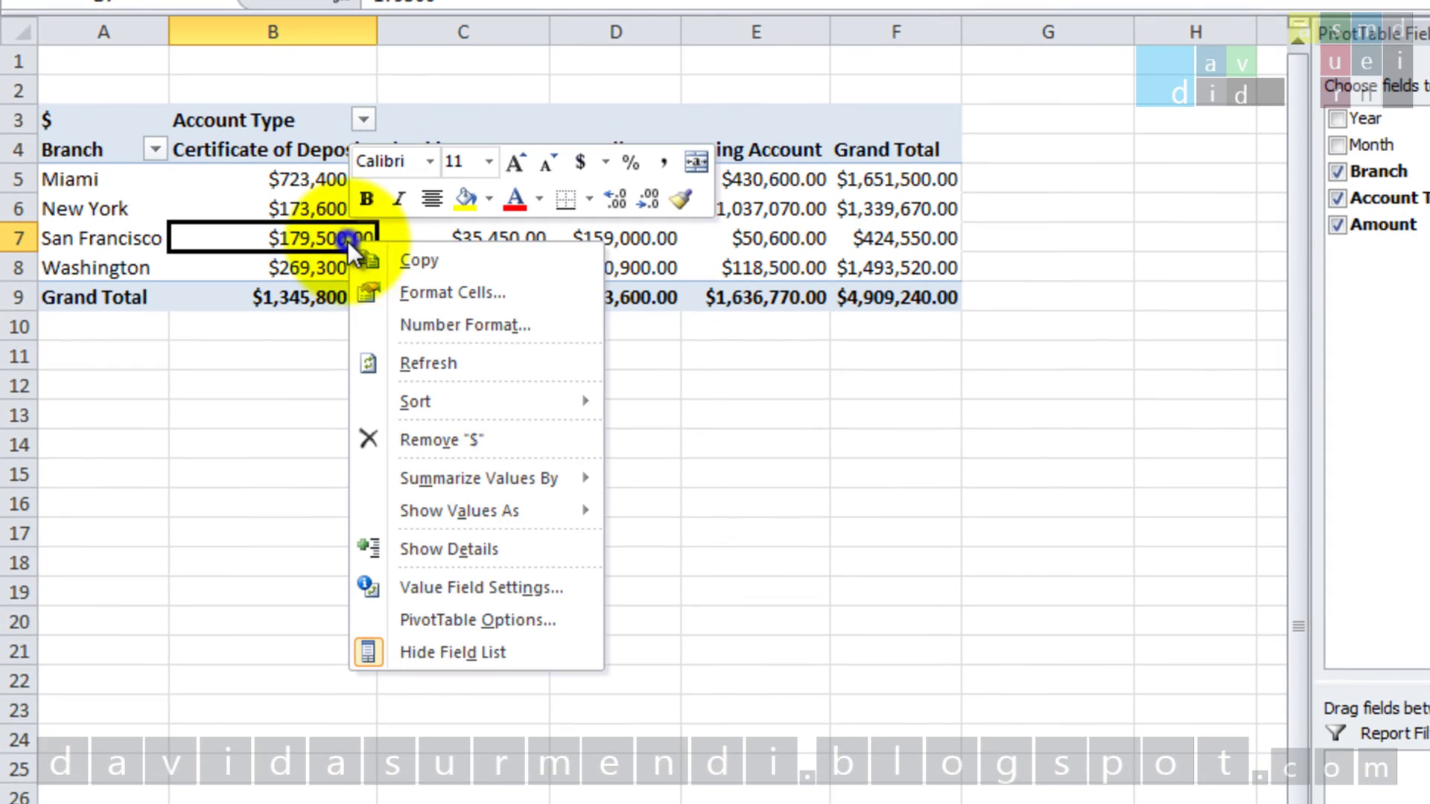
click(531, 621)
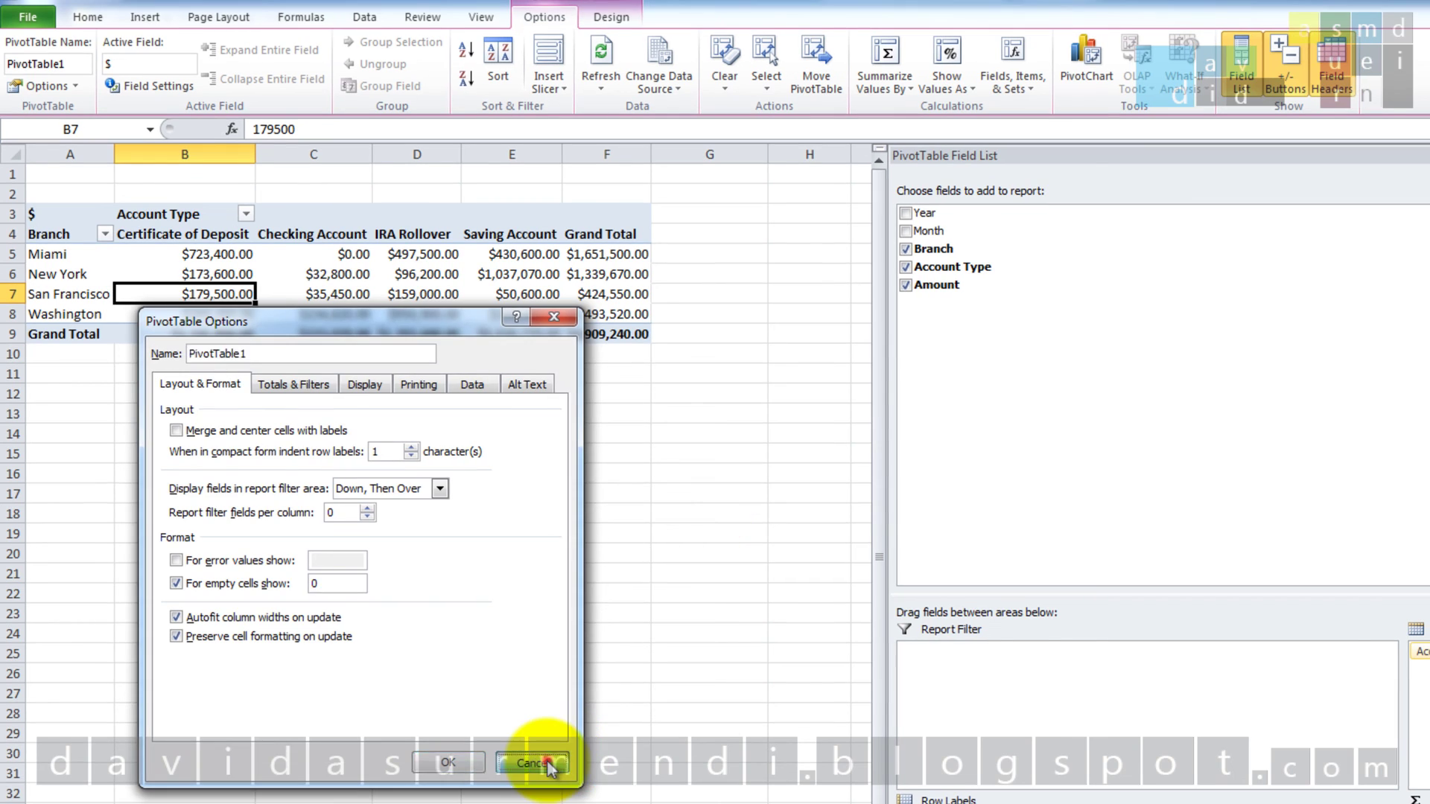
click(556, 759)
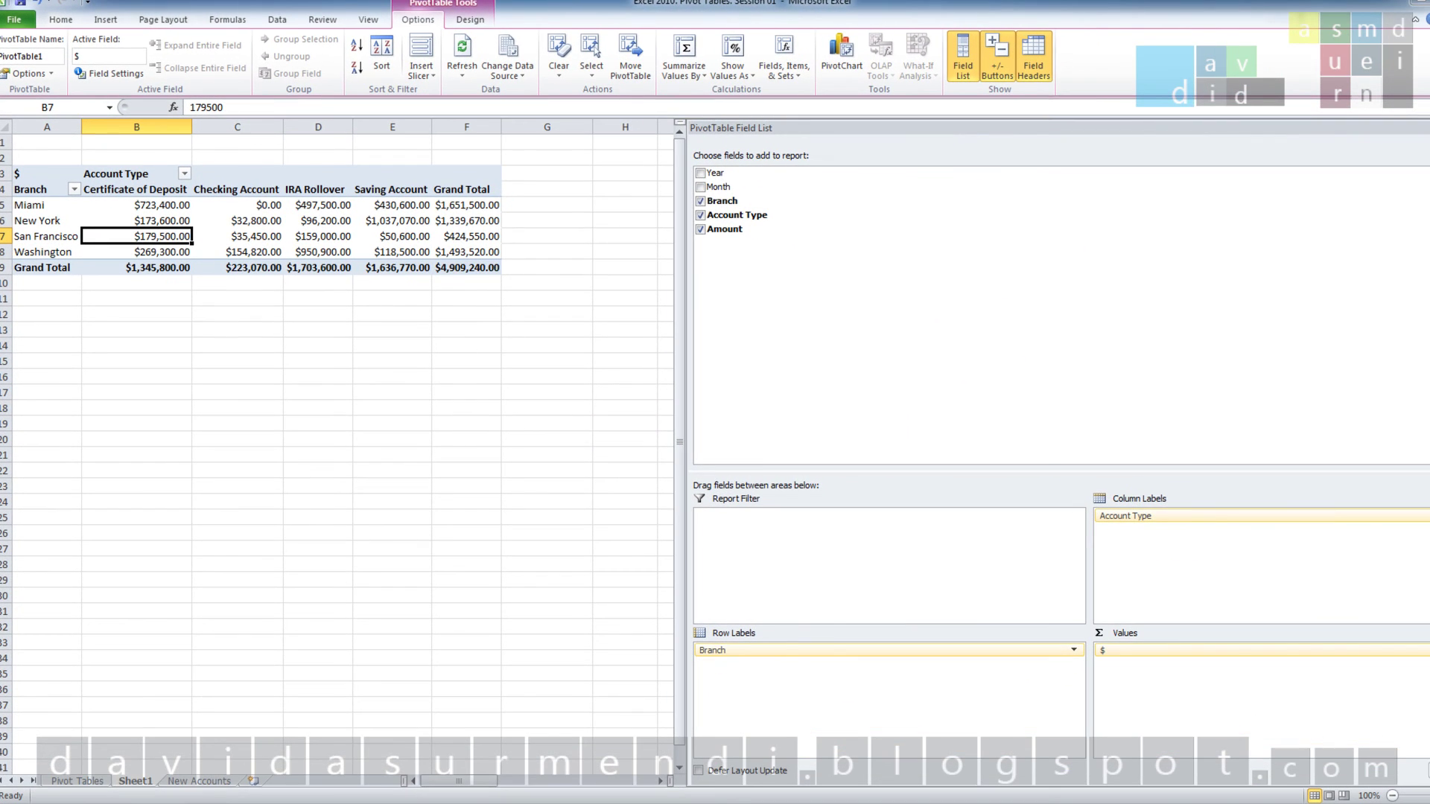
key(alt+F4)
- Save the workbook changes at the prompt and close the Documents library window
click(665, 444)
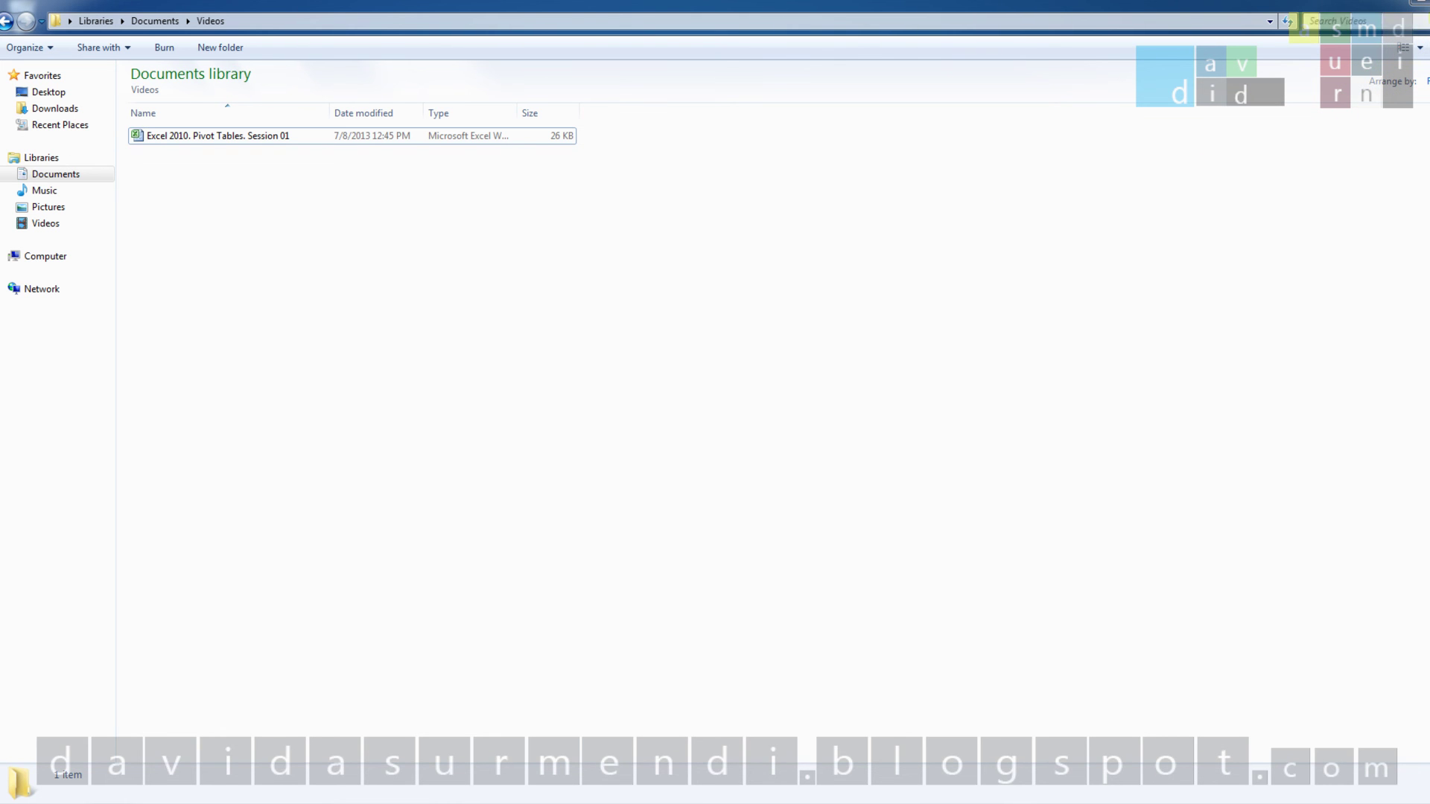
key(alt+F4)
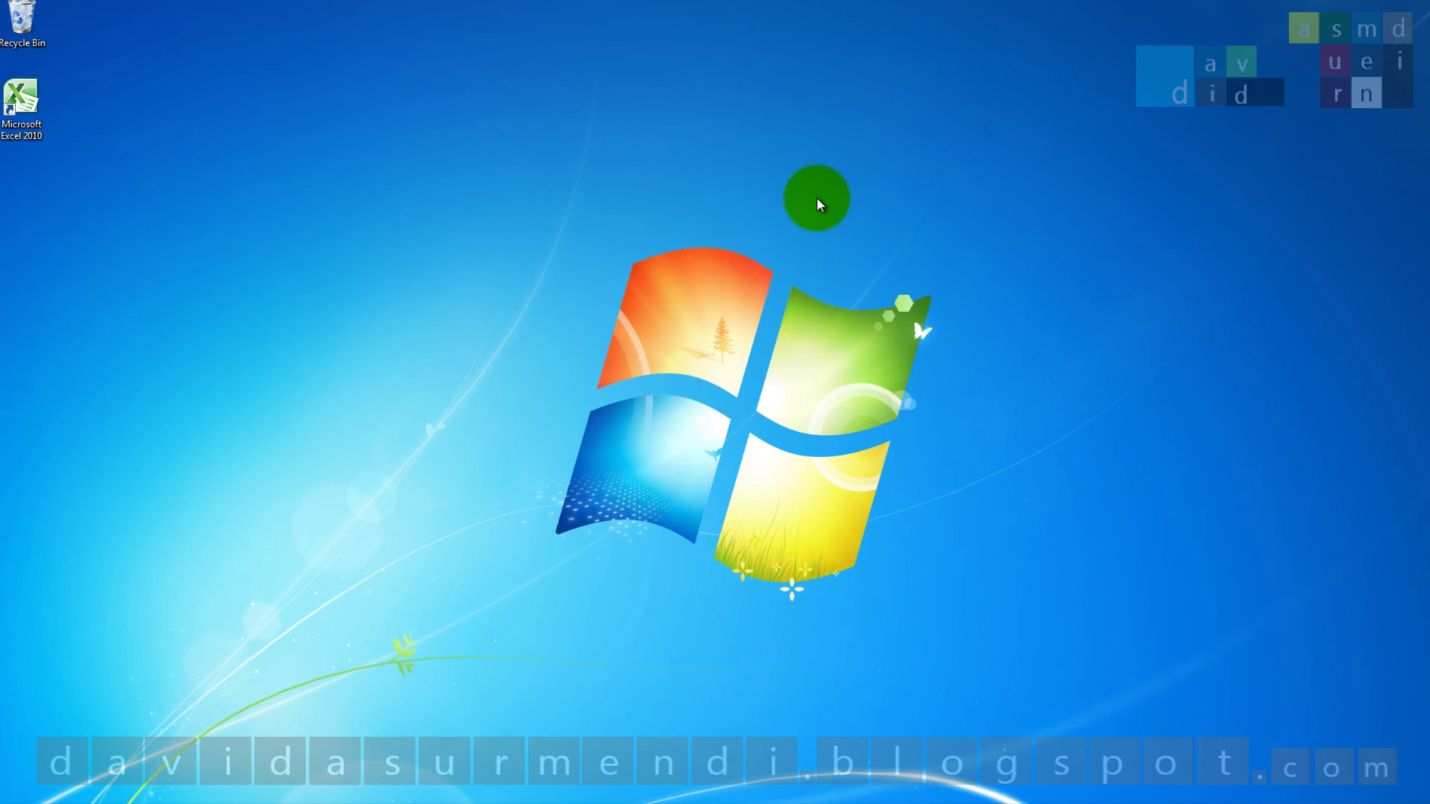